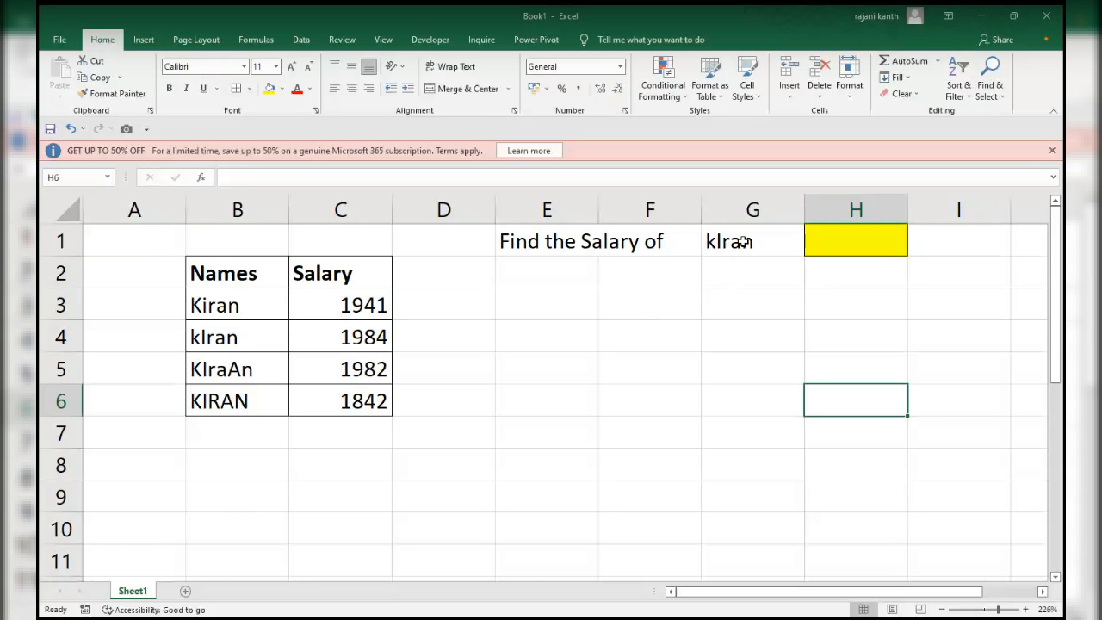
Enter a lowercase a in cell G3 and an uppercase A in cell H3
click(737, 252)
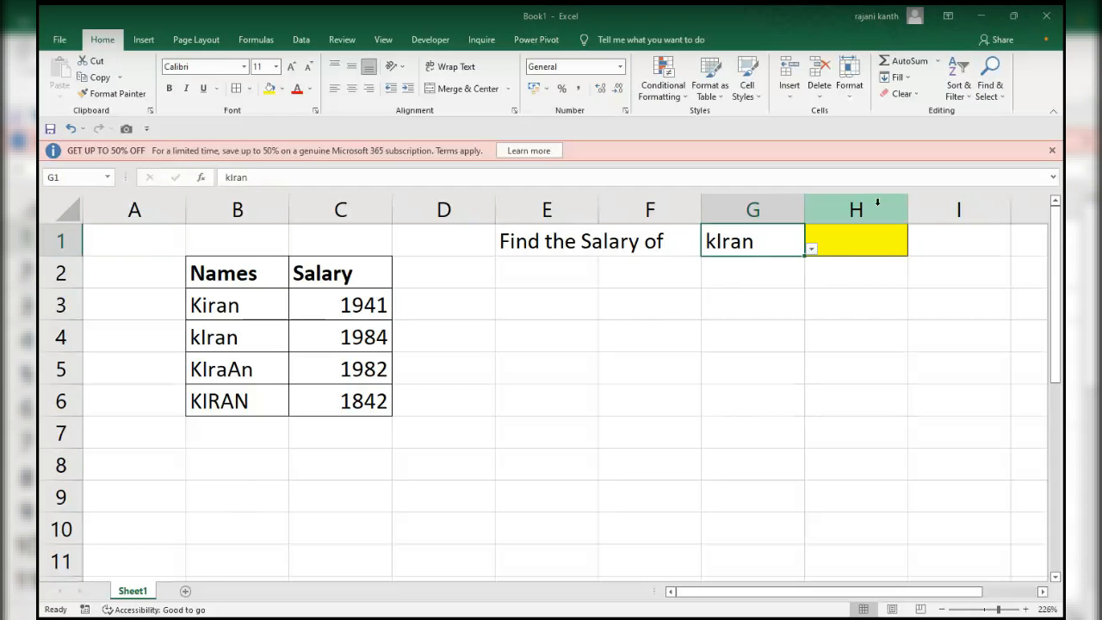
click(859, 245)
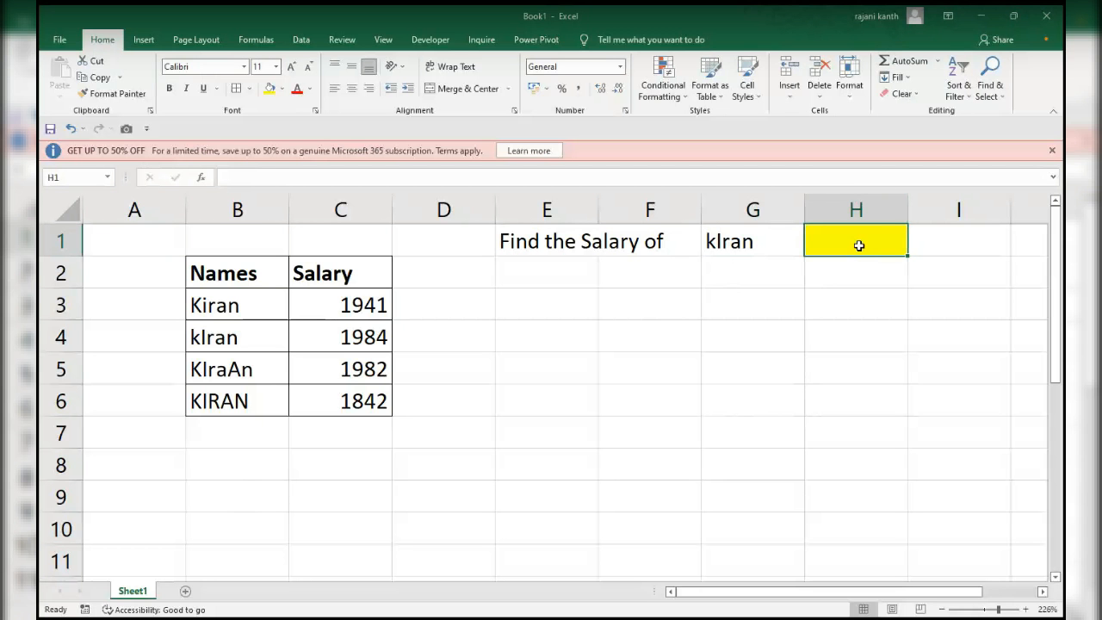
key(Down)
key(Left)
key(Down)
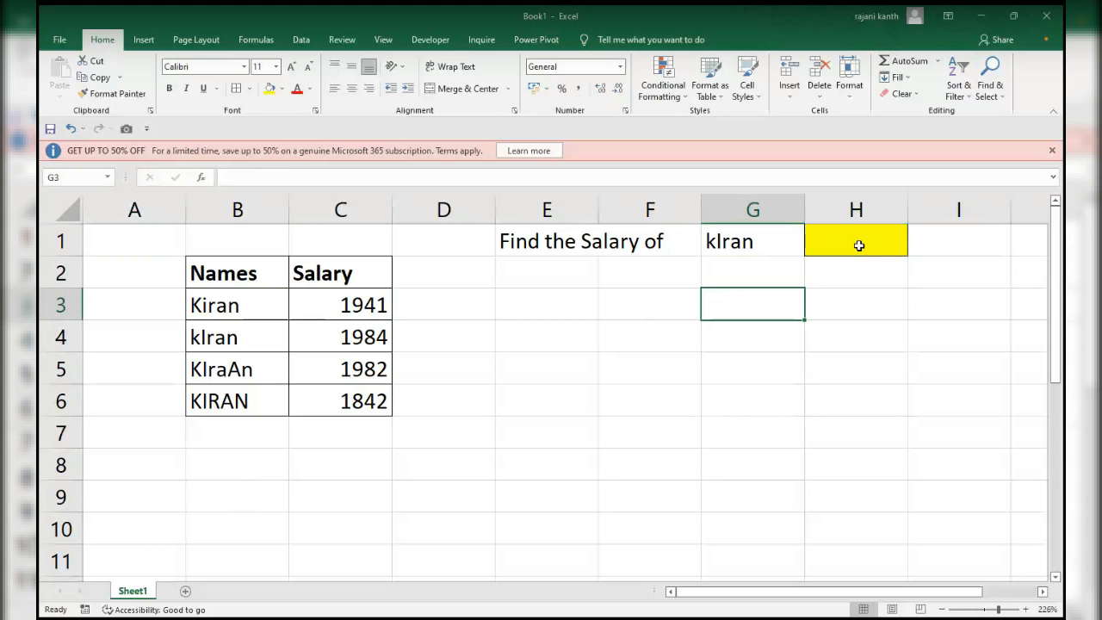
text(a)
key(Right)
text(A)
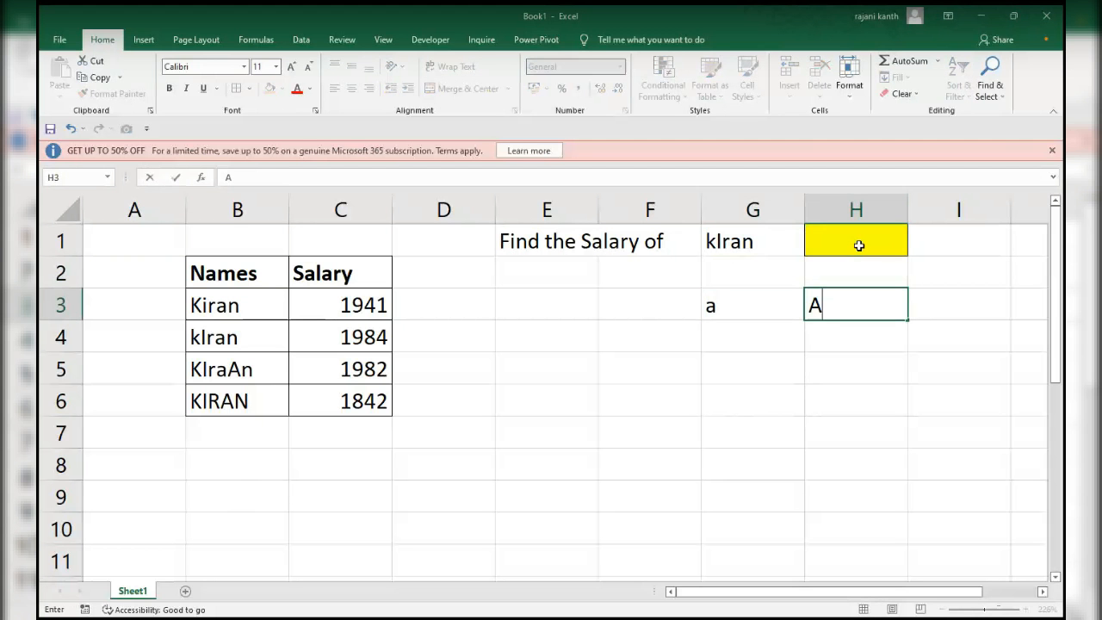
key(Return)
Compare the two letters in cell I3 with the formula =H3=G3
key(Up)
key(Right)
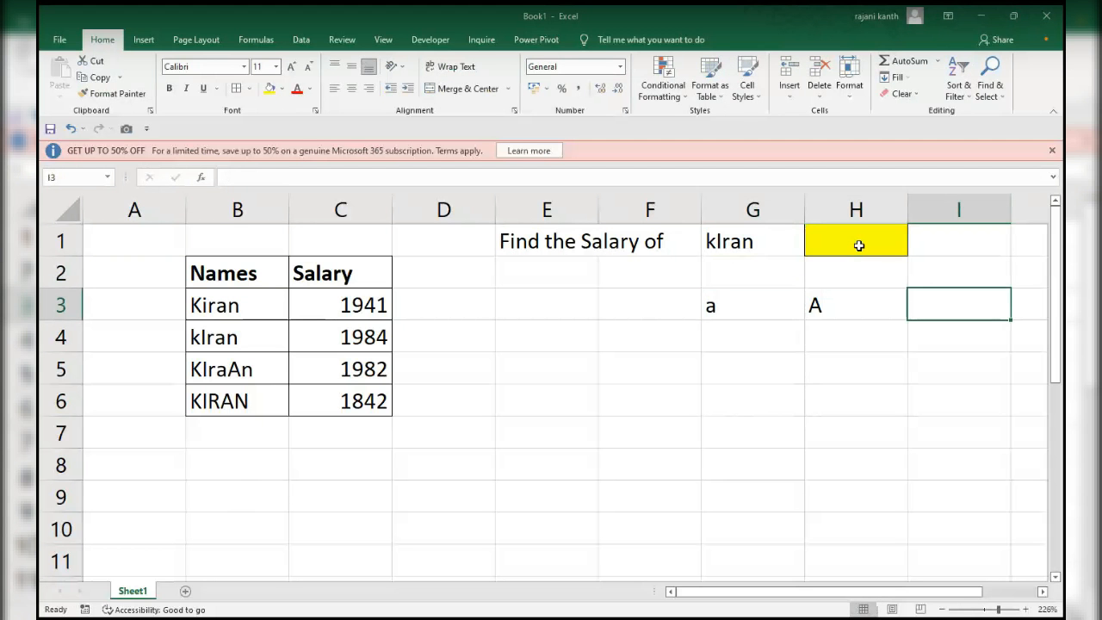
text(=)
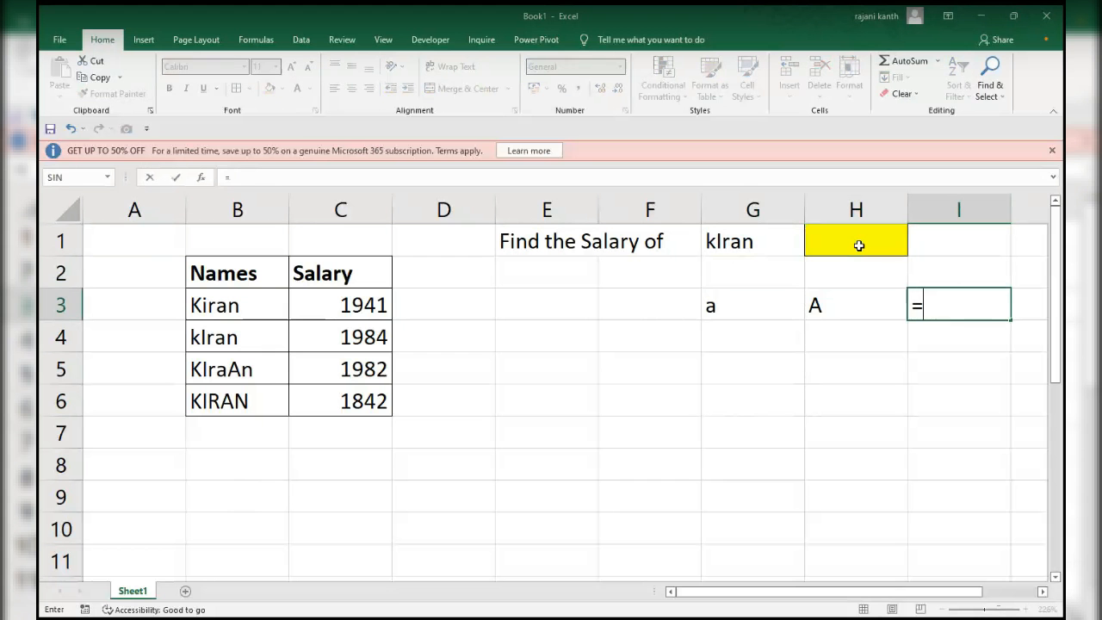
key(Left)
text(=)
key(Left)
key(Left)
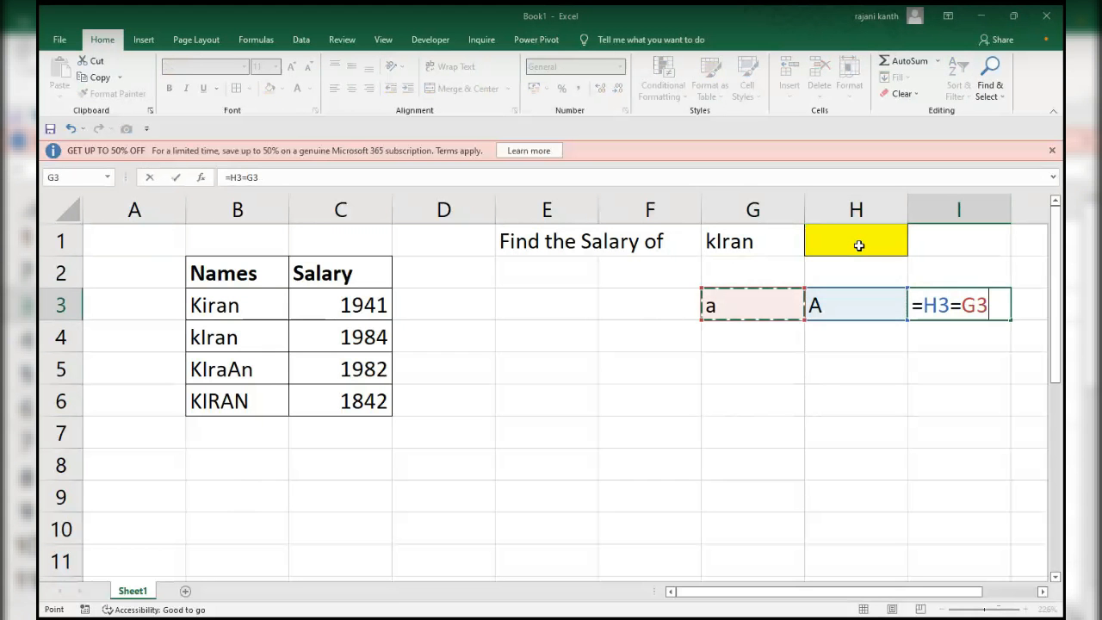
key(Return)
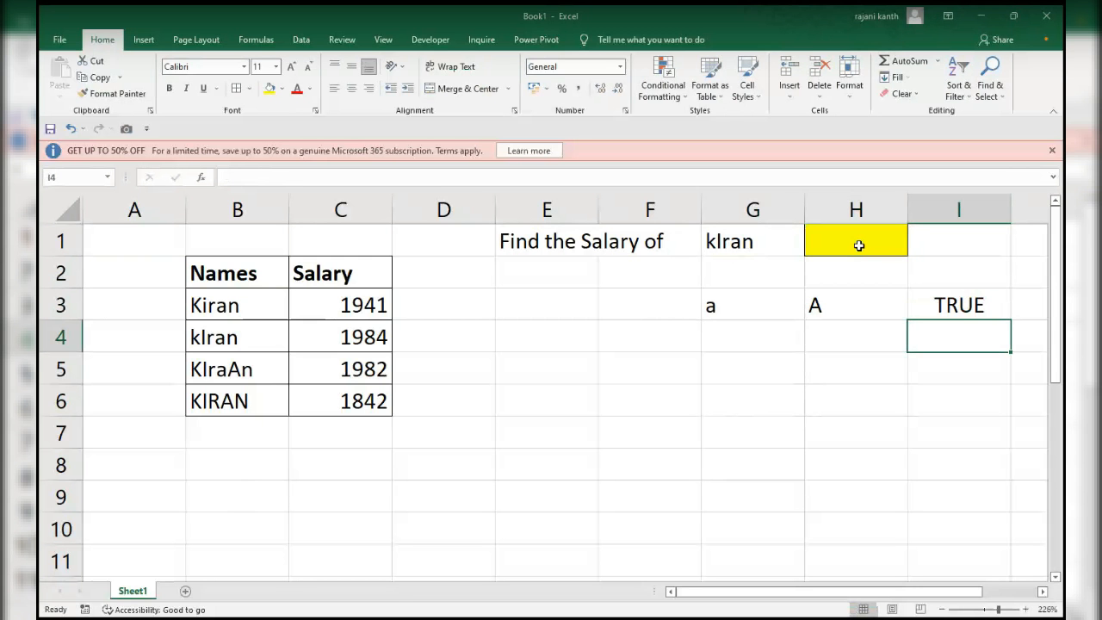
Replace the comparison in cell I3 with the formula =SEARCH(H3,G3)
key(Up)
text(=sear)
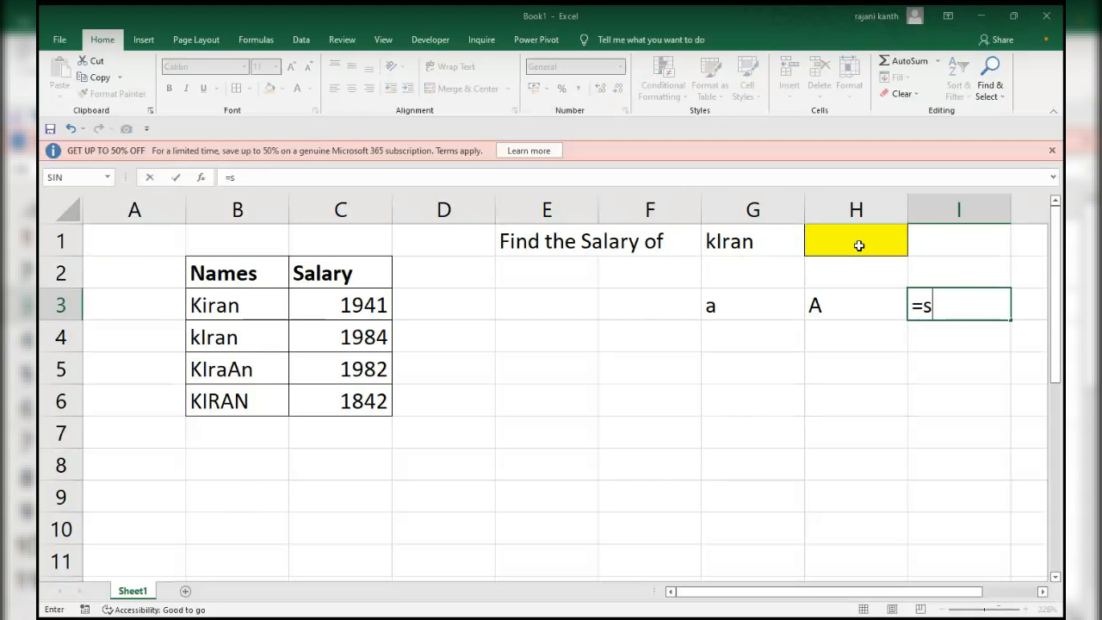
key(Tab)
key(Left)
text(,)
key(Left)
key(Left)
text())
key(Return)
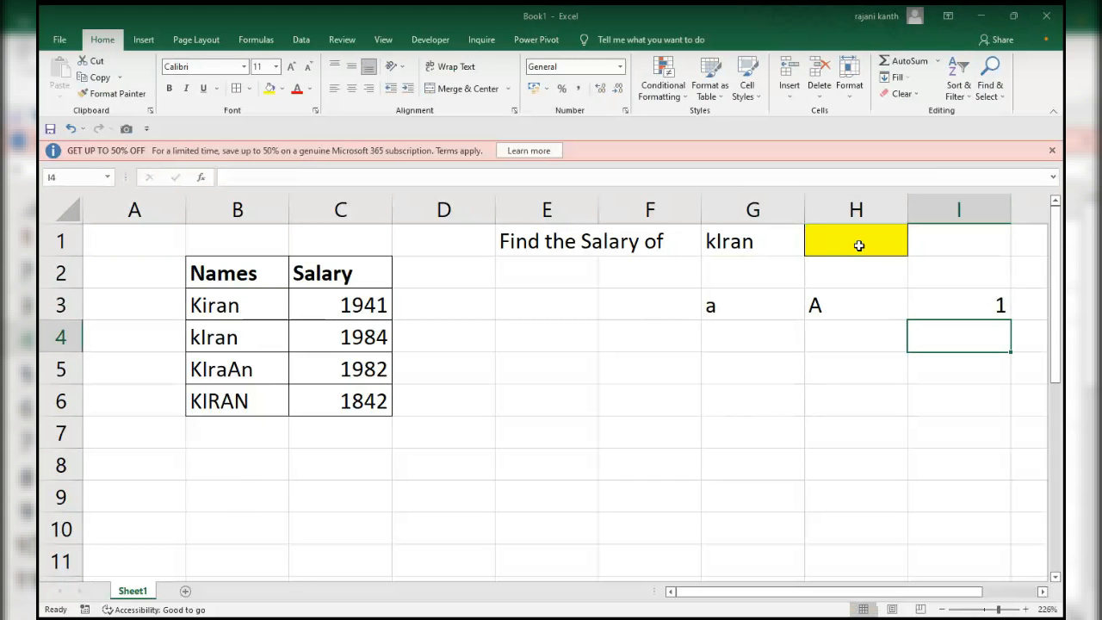
Change the function in cell I3's formula from SEARCH to FIND, keeping the arguments H3 and G3
key(Up)
key(F2)
key(Up)
key(Right)
key(Right)
key(Right)
key(Right)
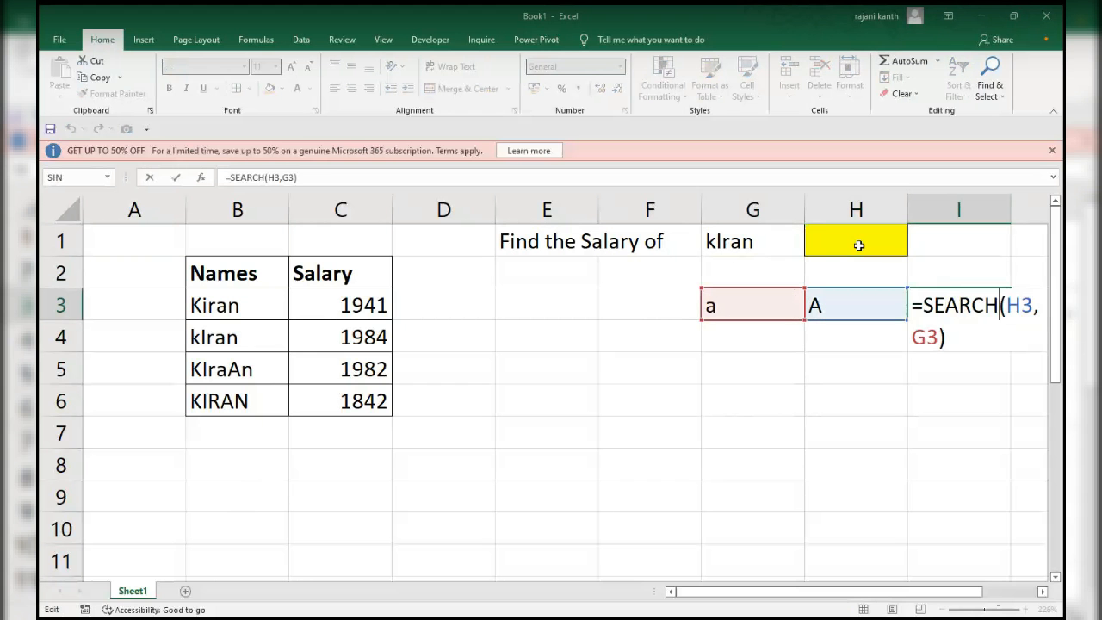
key(BackSpace)
key(BackSpace)
key(BackSpace)
key(BackSpace)
key(BackSpace)
key(BackSpace)
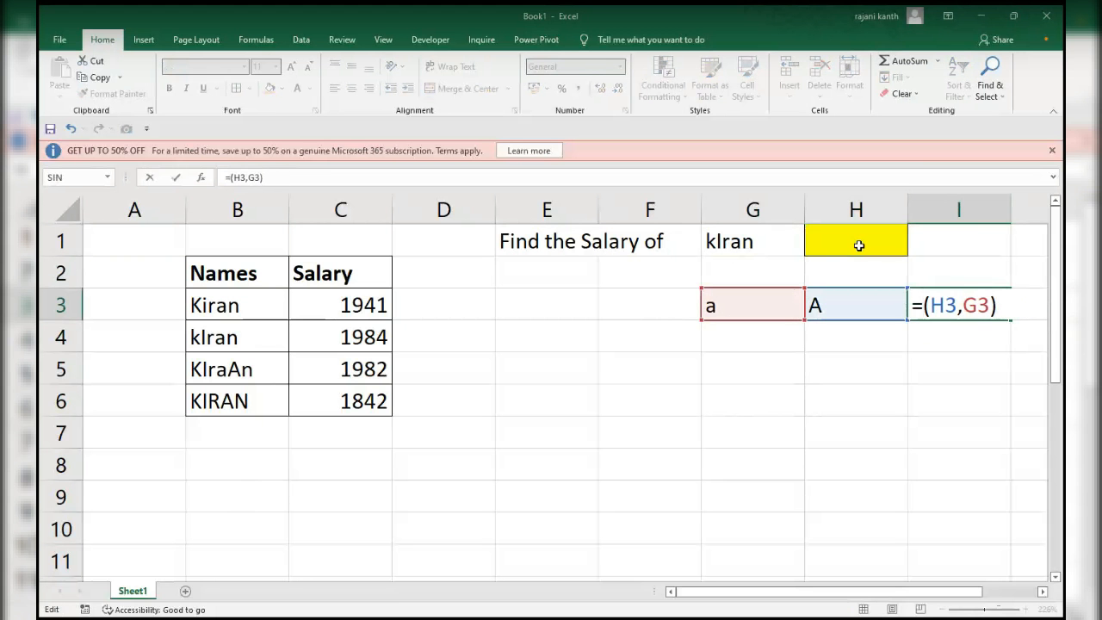
text(find)
key(Return)
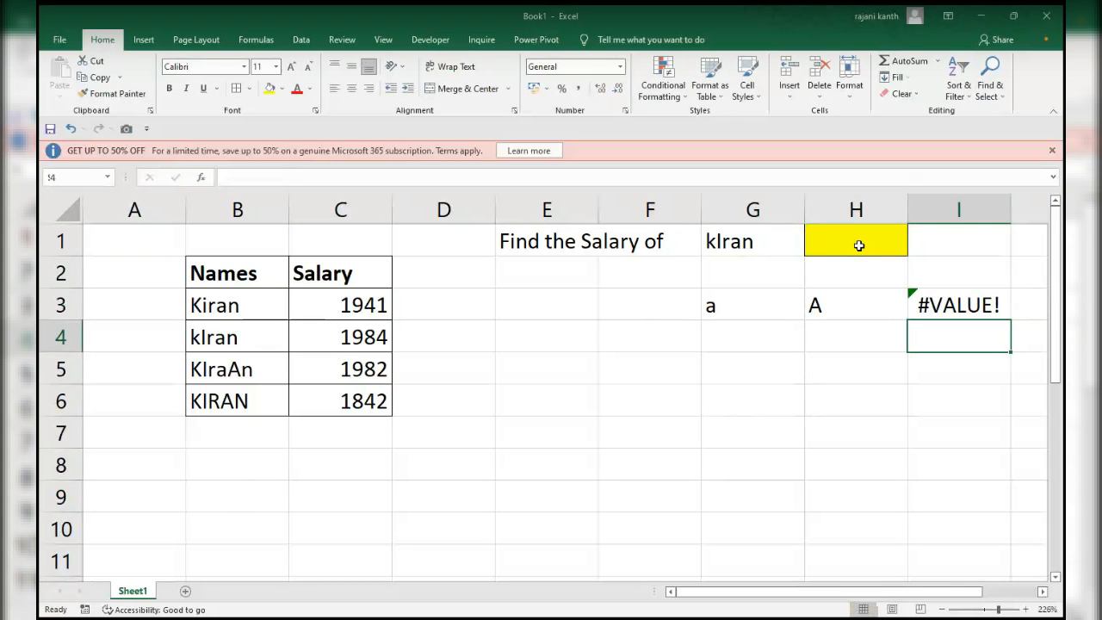
Change the letter in cell G3 to an uppercase A
key(Up)
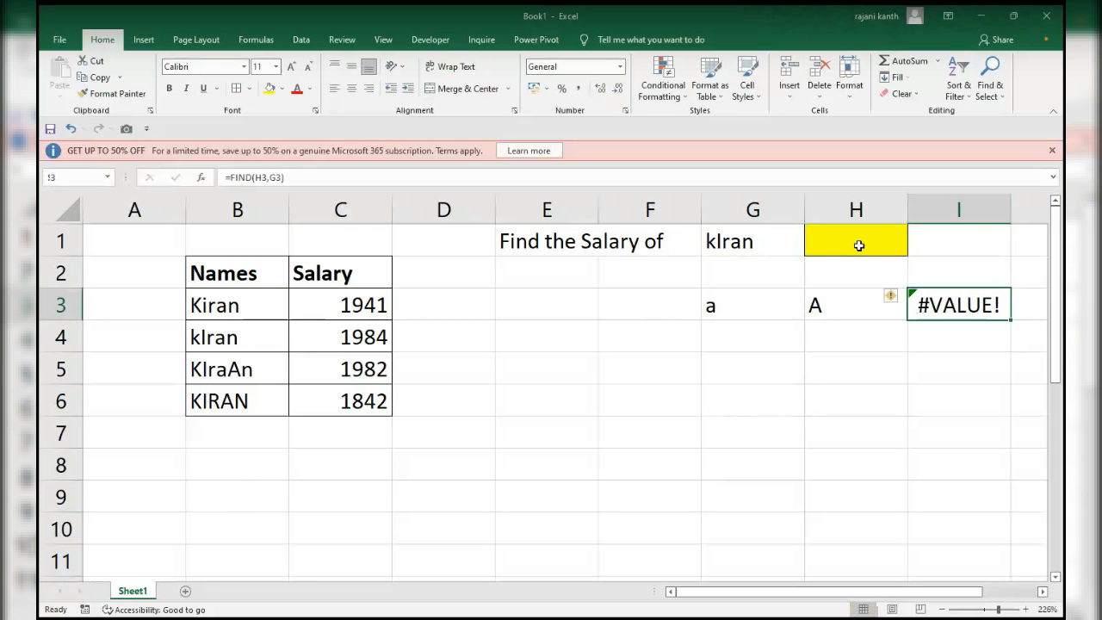
click(741, 307)
text(A)
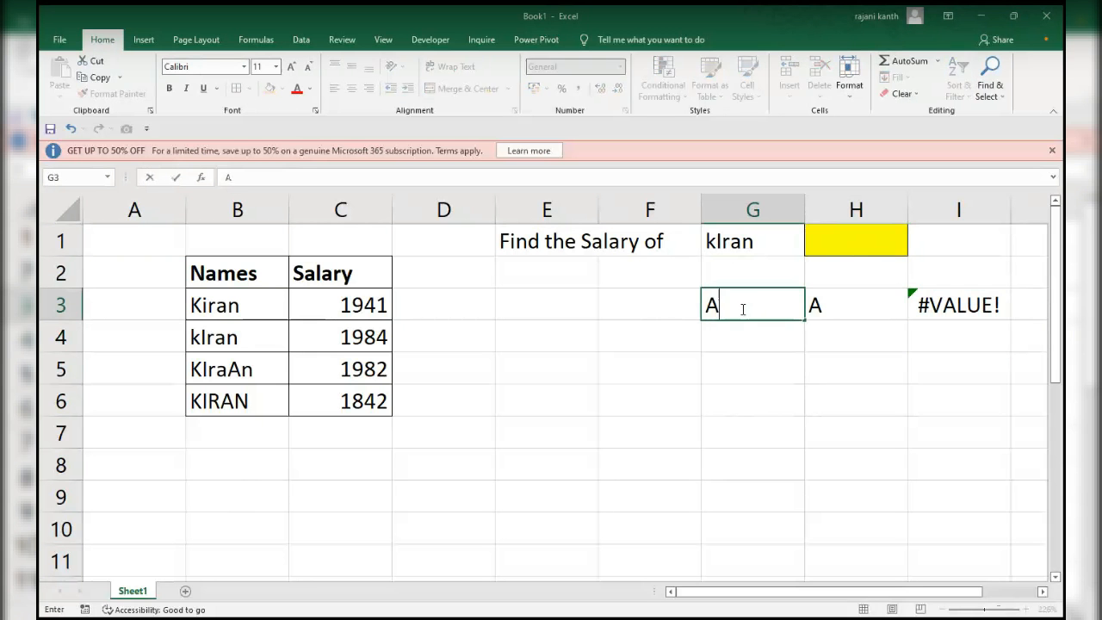
key(Return)
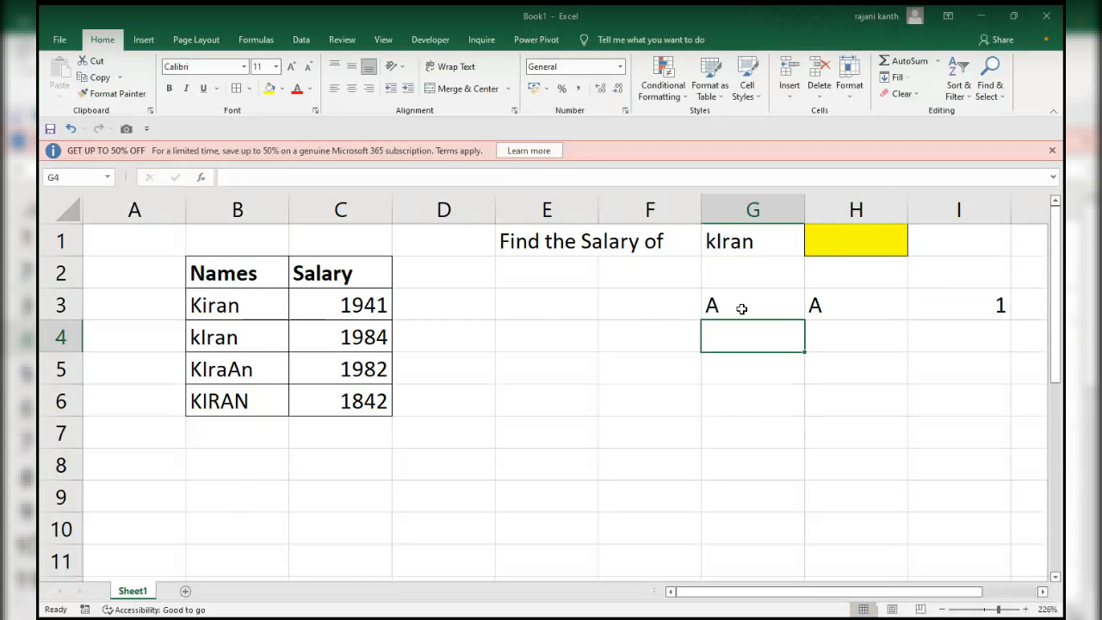
Begin the salary formula in the yellow cell H1 with =FIND(G1,B3:B6)
click(835, 240)
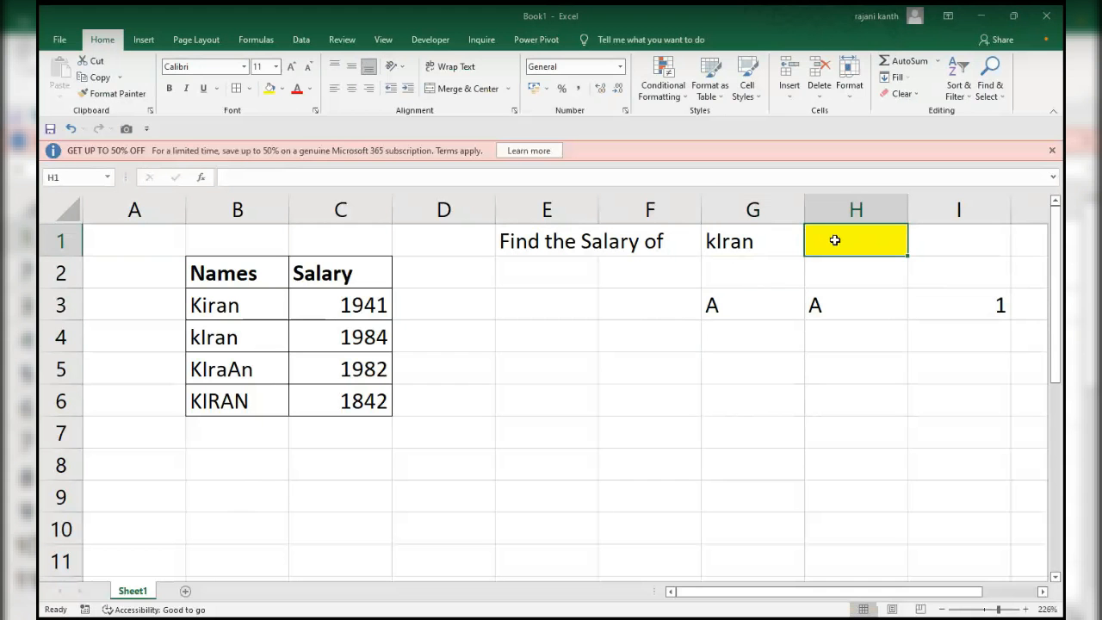
text(=)
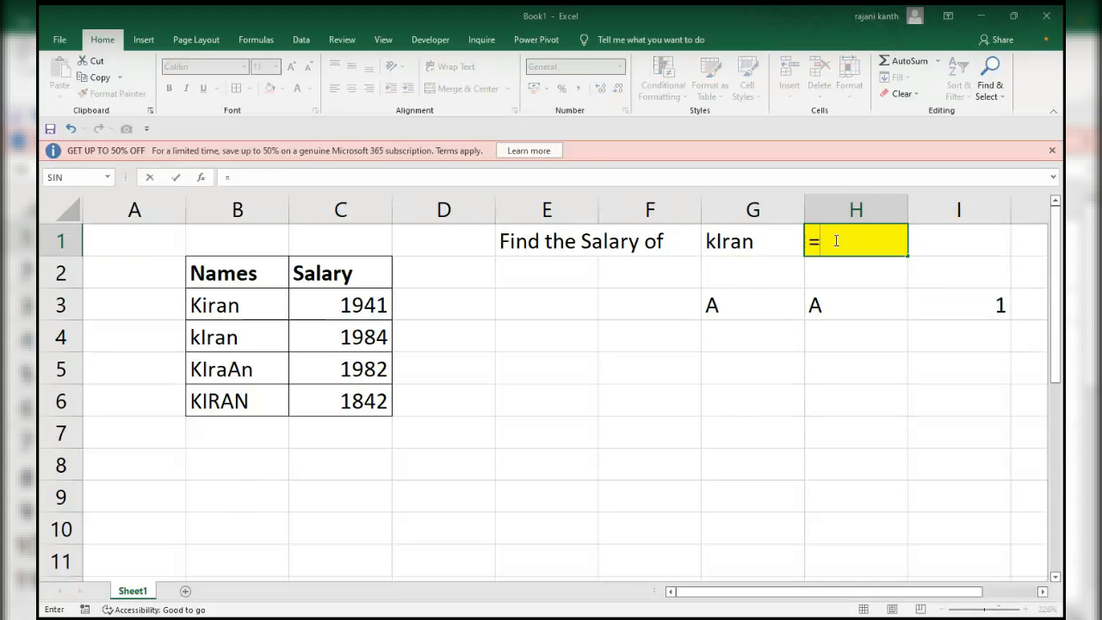
text(find)
key(Tab)
key(Left)
text(,)
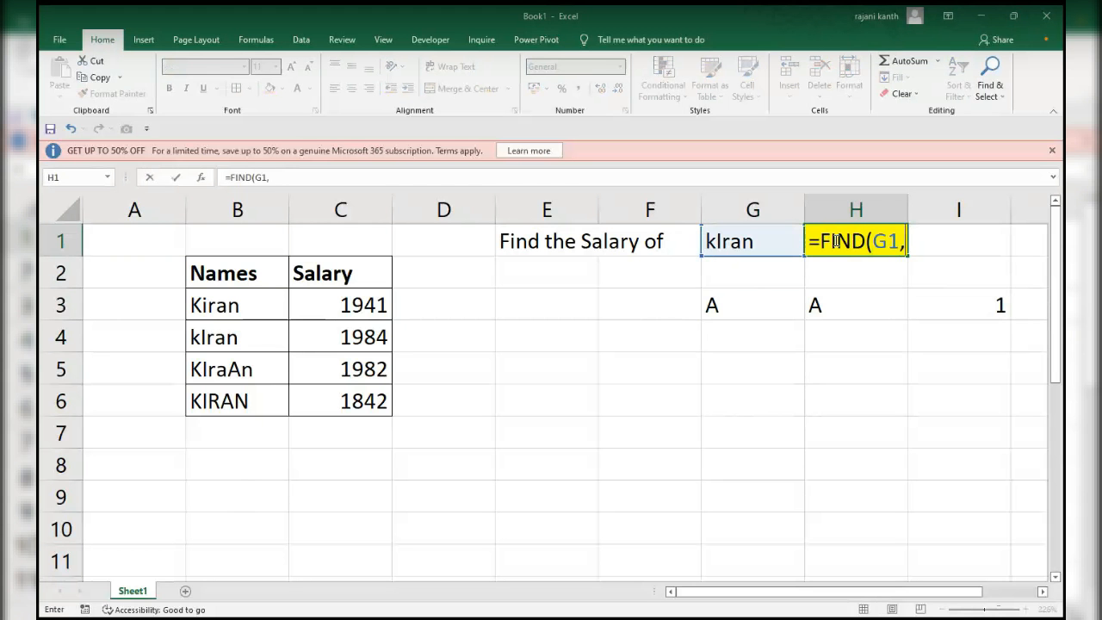
key(Left)
key(Left)
key(Left)
key(Left)
key(Left)
key(Down)
key(Down)
key(Left)
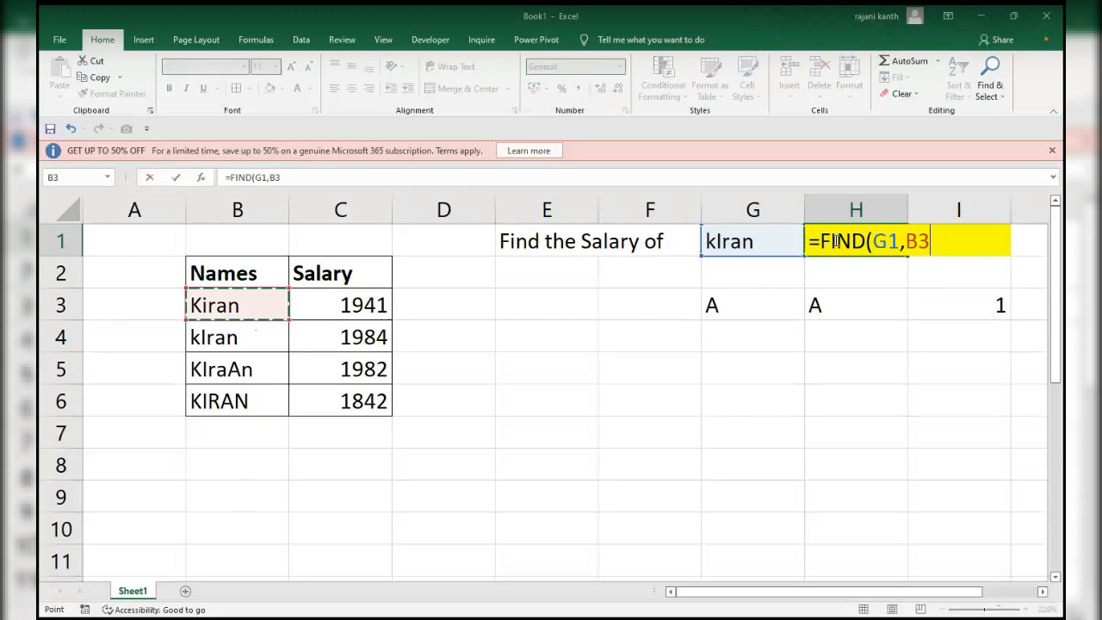
key(shift+Down)
key(shift+Down)
key(shift+Down)
text())
Evaluate the FIND expression in place to inspect its array, and restore the formula
key(F9)
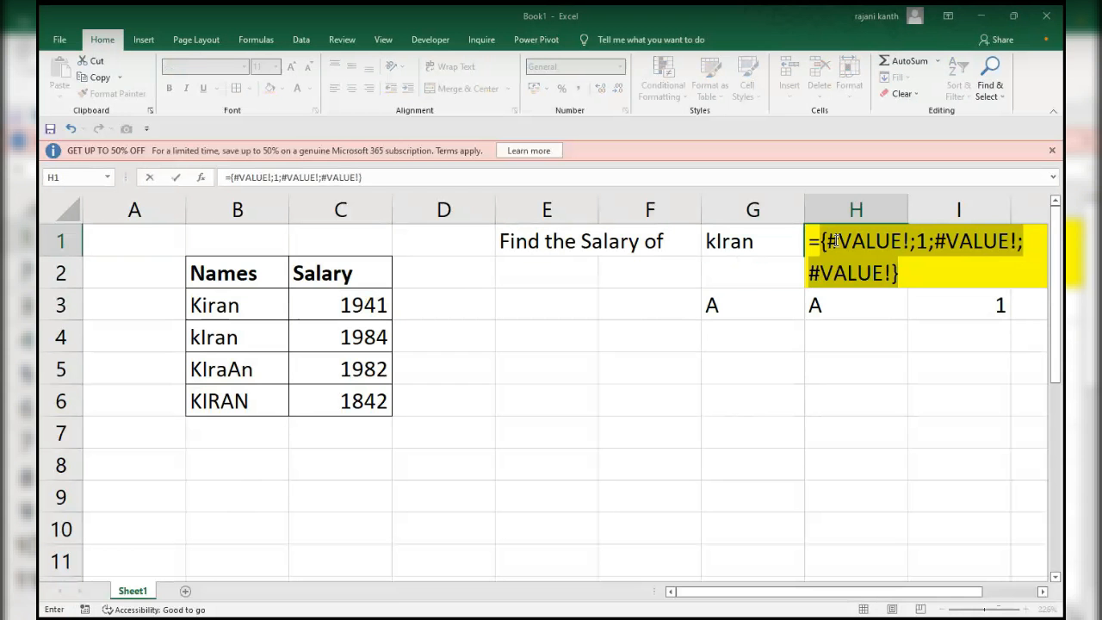
key(ctrl+z)
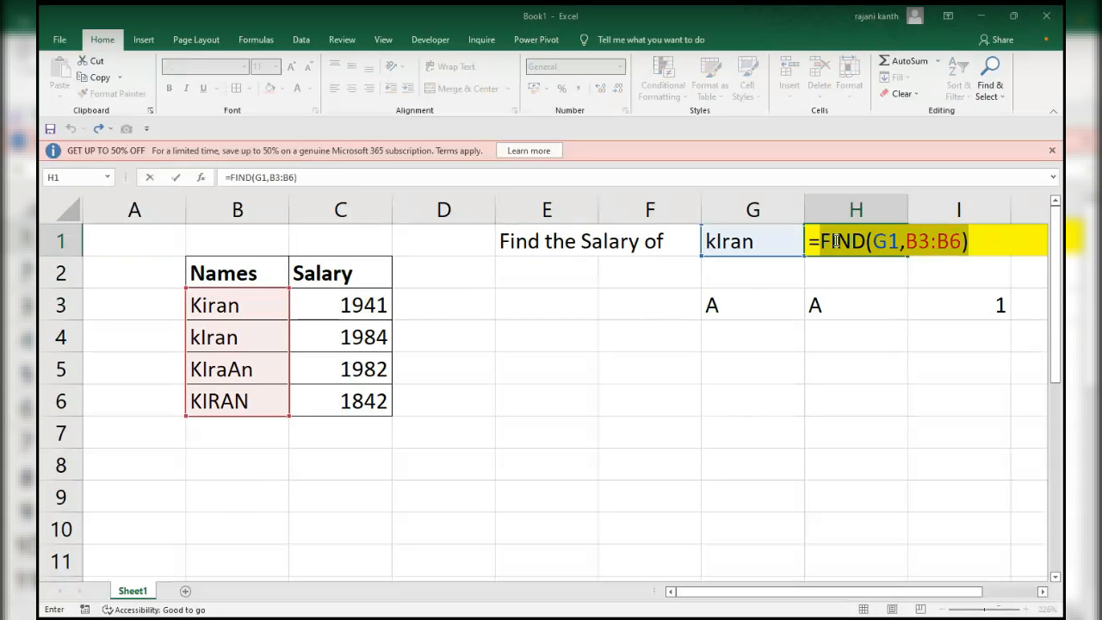
click(823, 240)
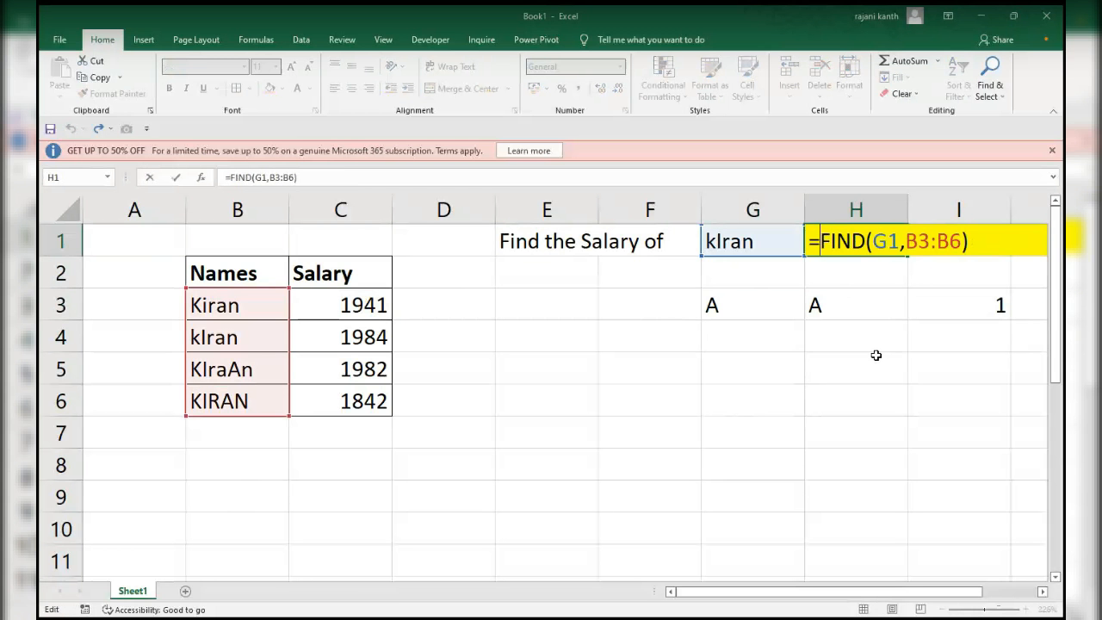
Wrap the FIND expression in a LOOKUP function with 9.9e+307 as the lookup value
text(look)
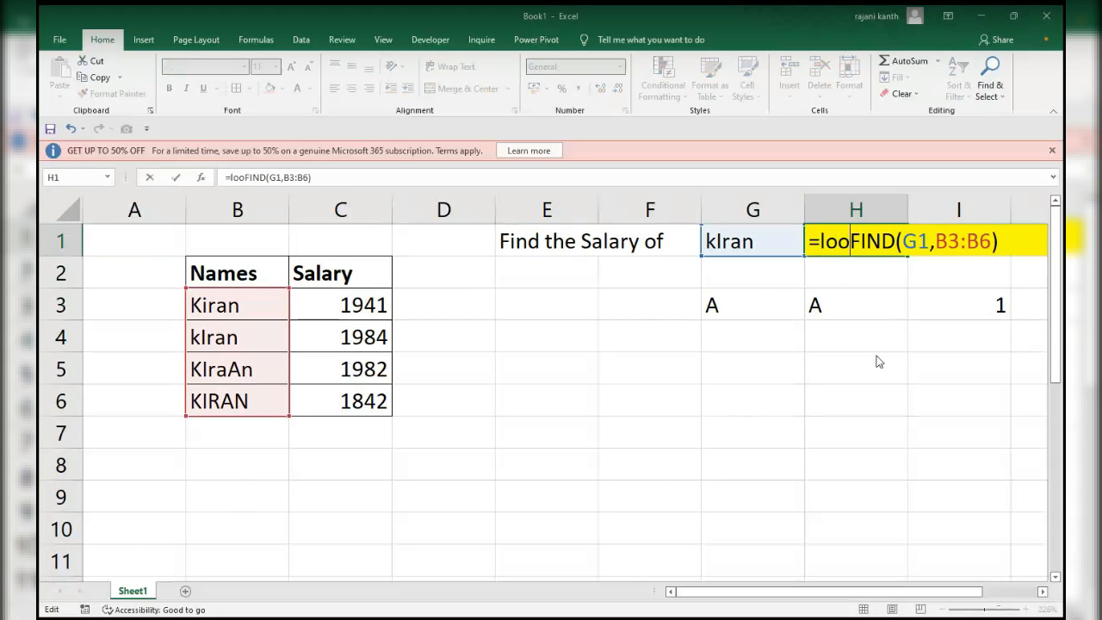
text(up()
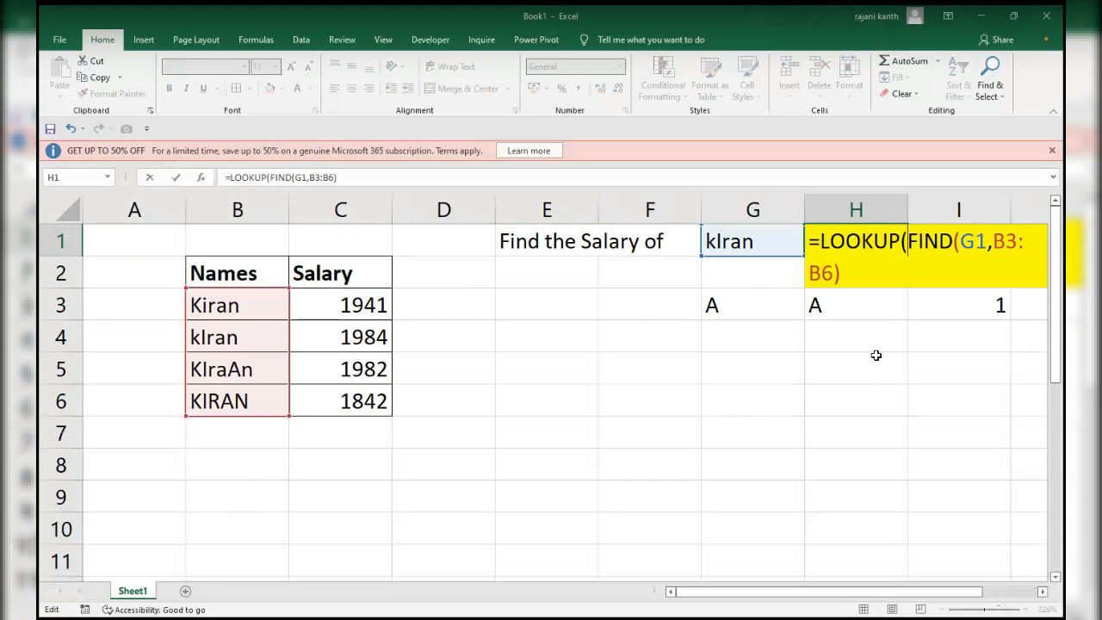
text(1,)
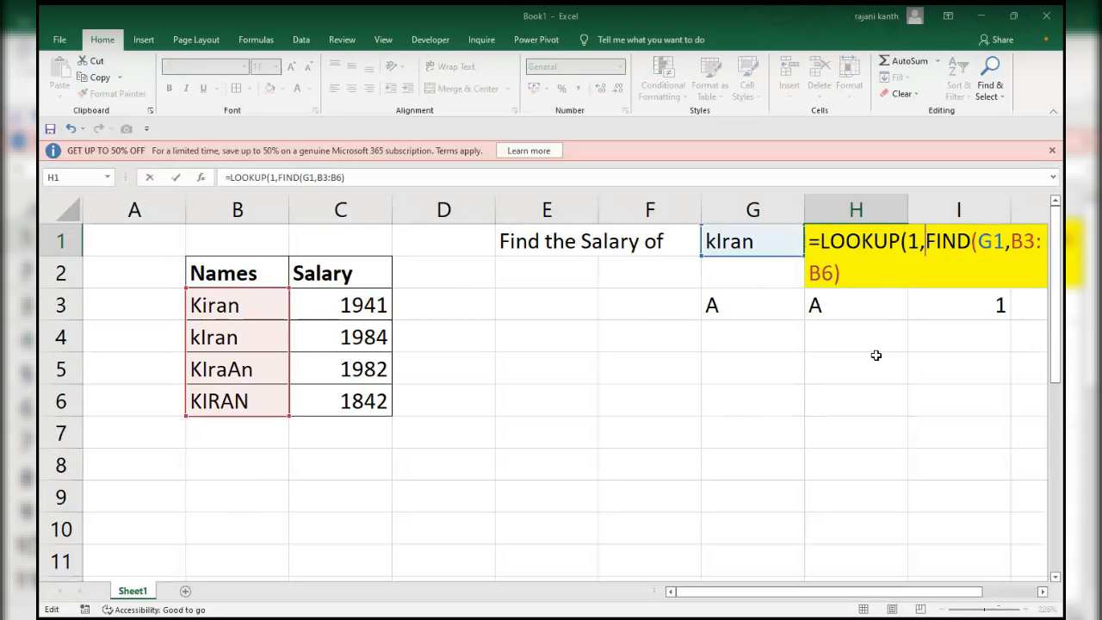
key(BackSpace)
key(BackSpace)
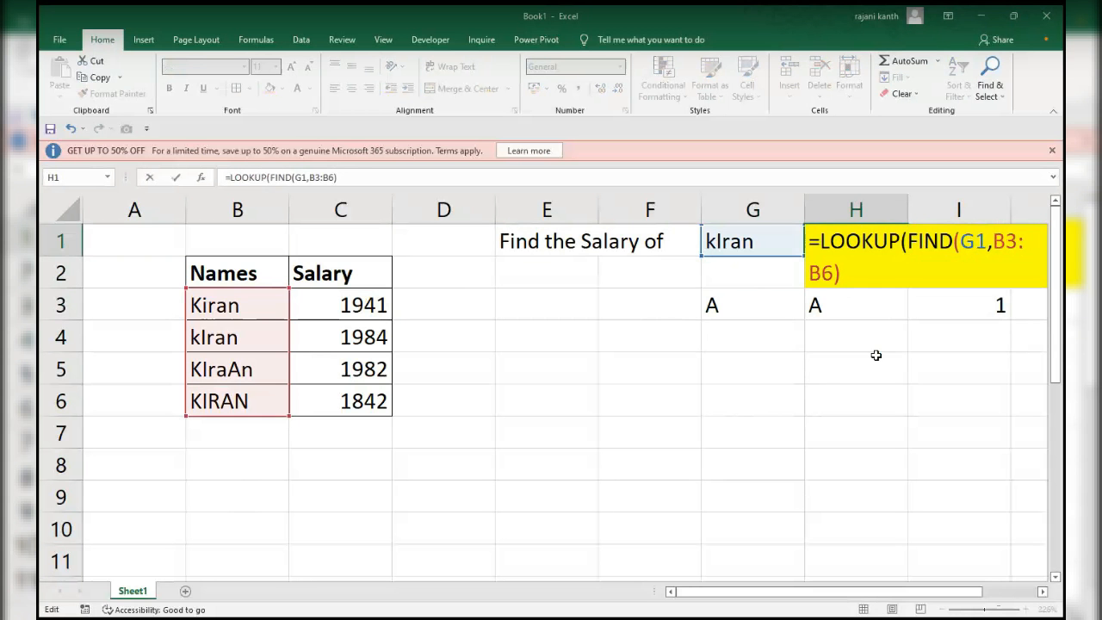
text(9)
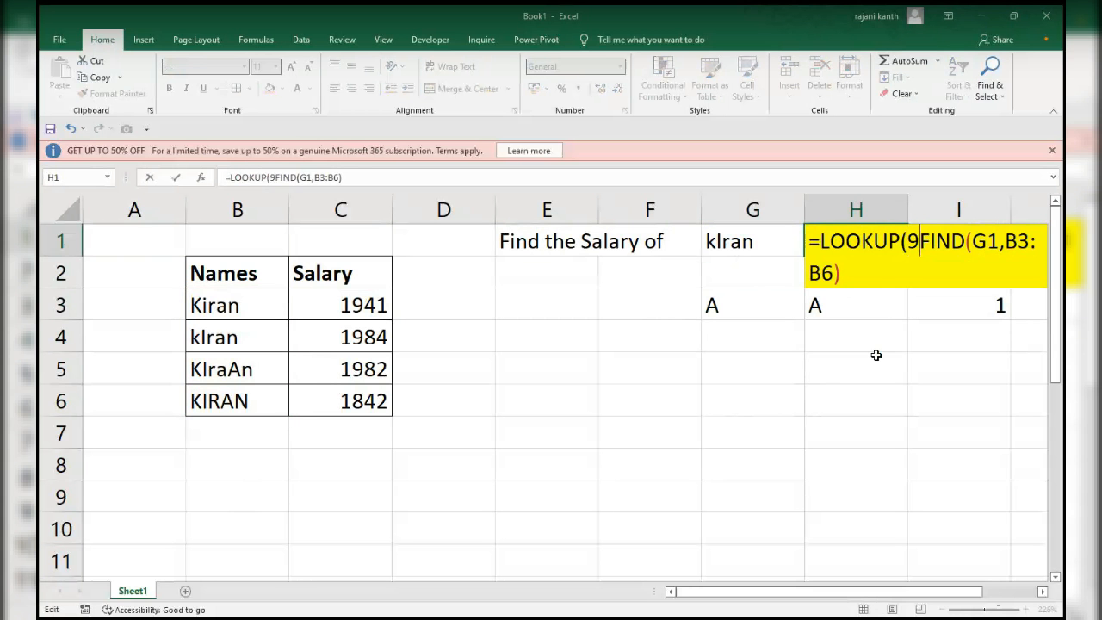
text(.9e+)
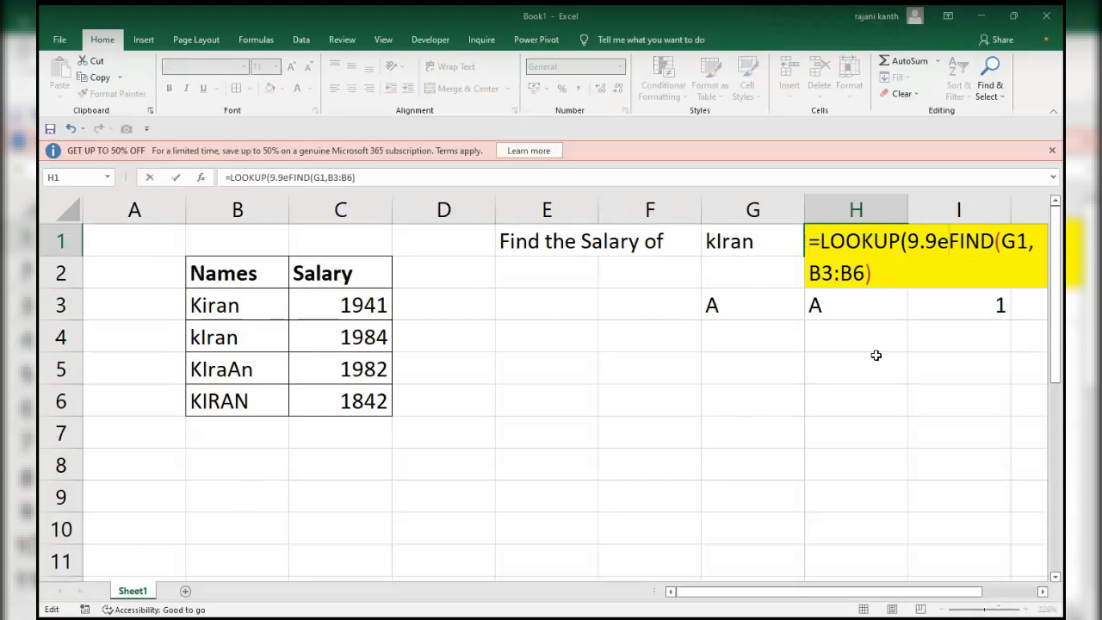
text(307,)
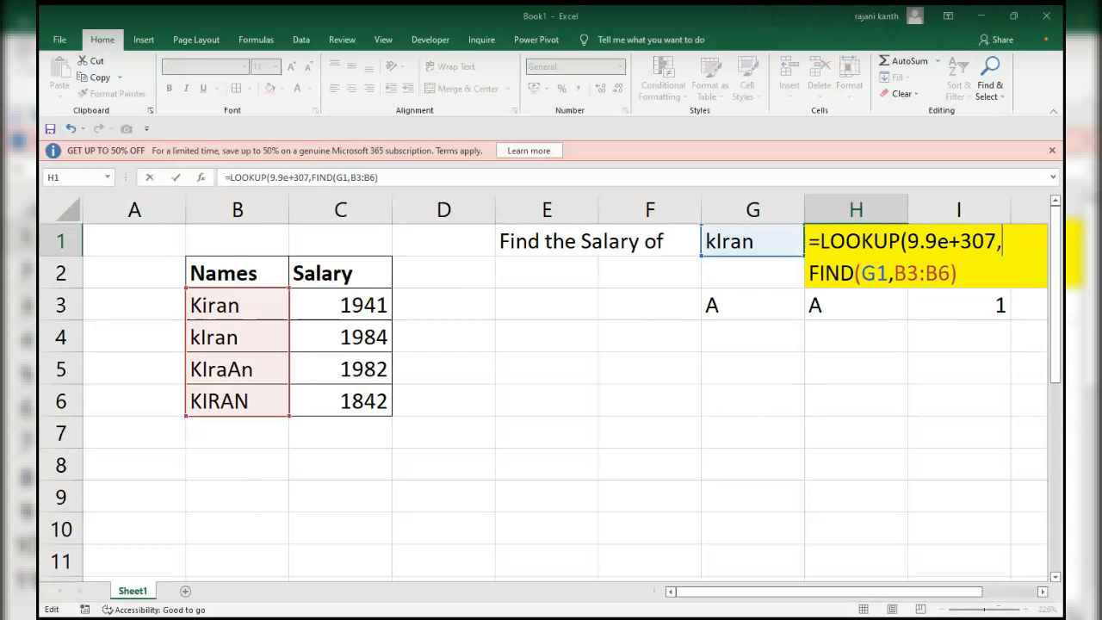
Evaluate only LOOKUP's FIND argument to inspect the lookup vector, and restore the expression
key(shift+End)
key(F9)
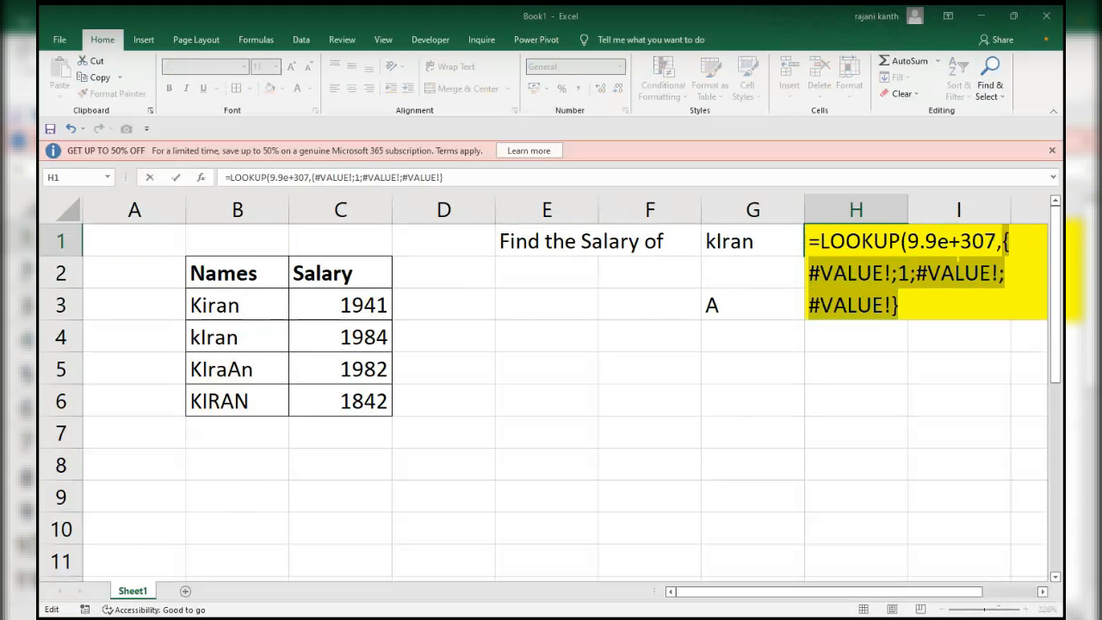
key(ctrl+z)
click(973, 267)
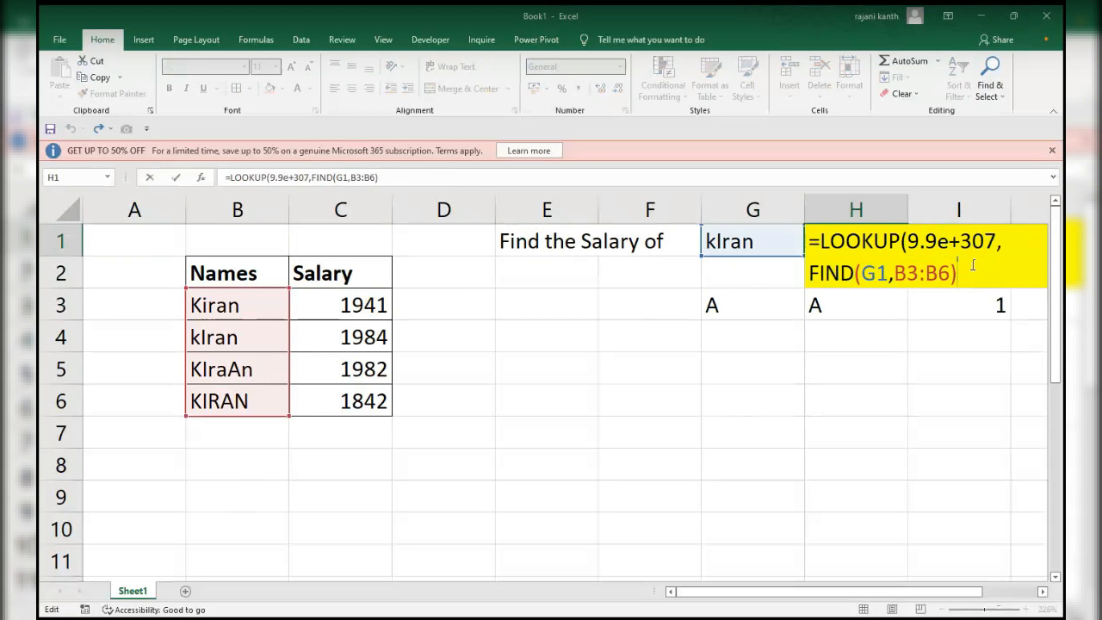
Add the salary range C3:C6 as LOOKUP's result vector and complete the formula in H1
text(,)
drag(362, 303, 364, 401)
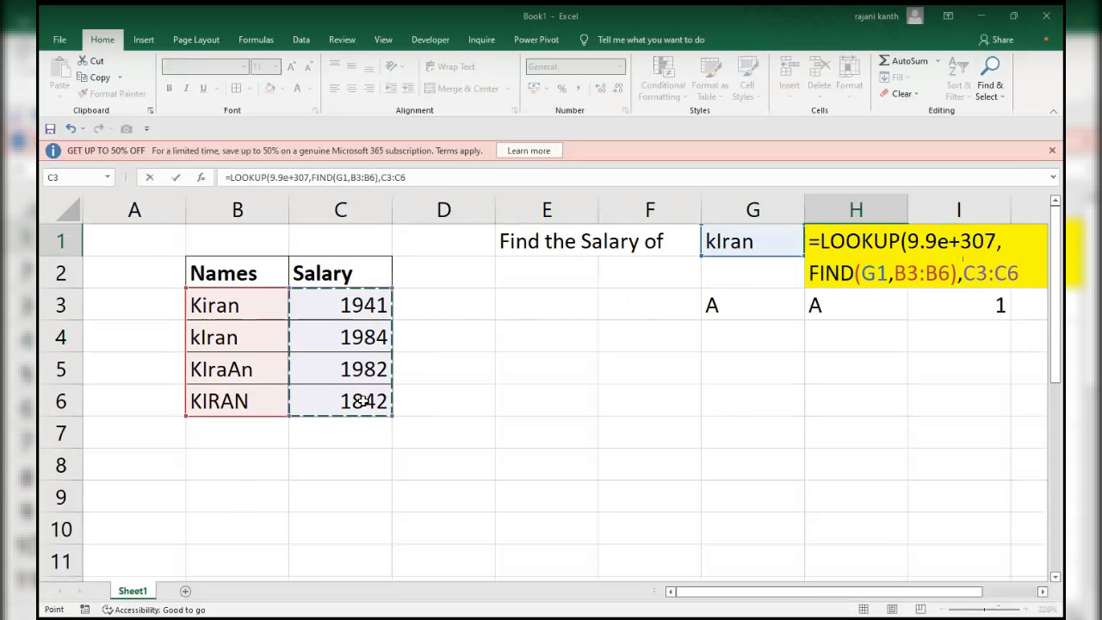
text())
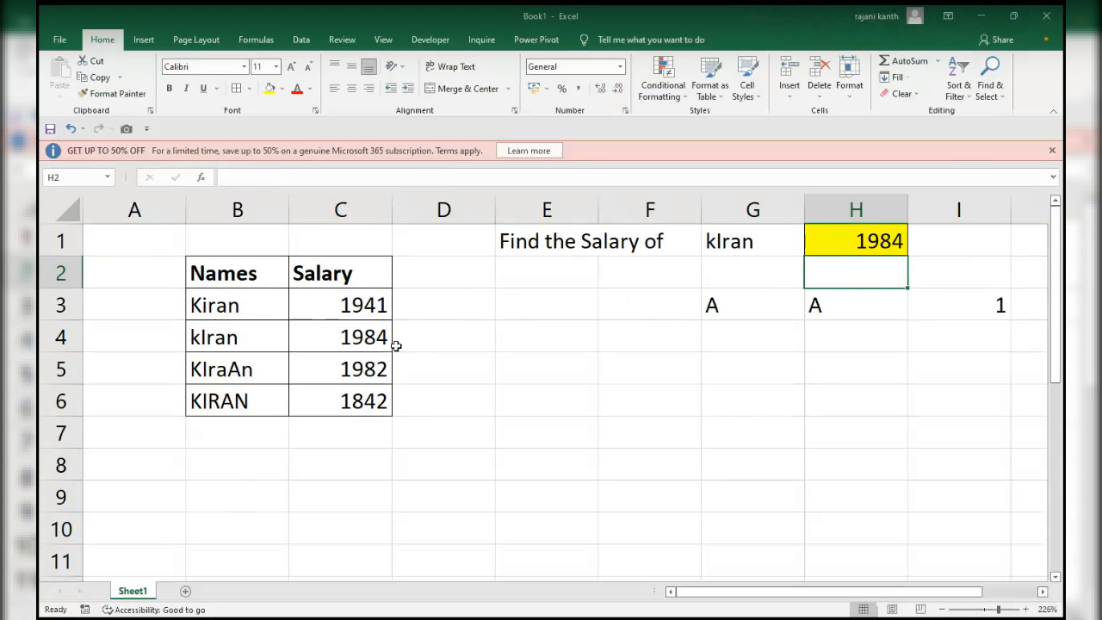
Test the salary lookup by choosing the spelling from B5 and then the all-caps spelling from B6 in G1
click(740, 242)
click(812, 249)
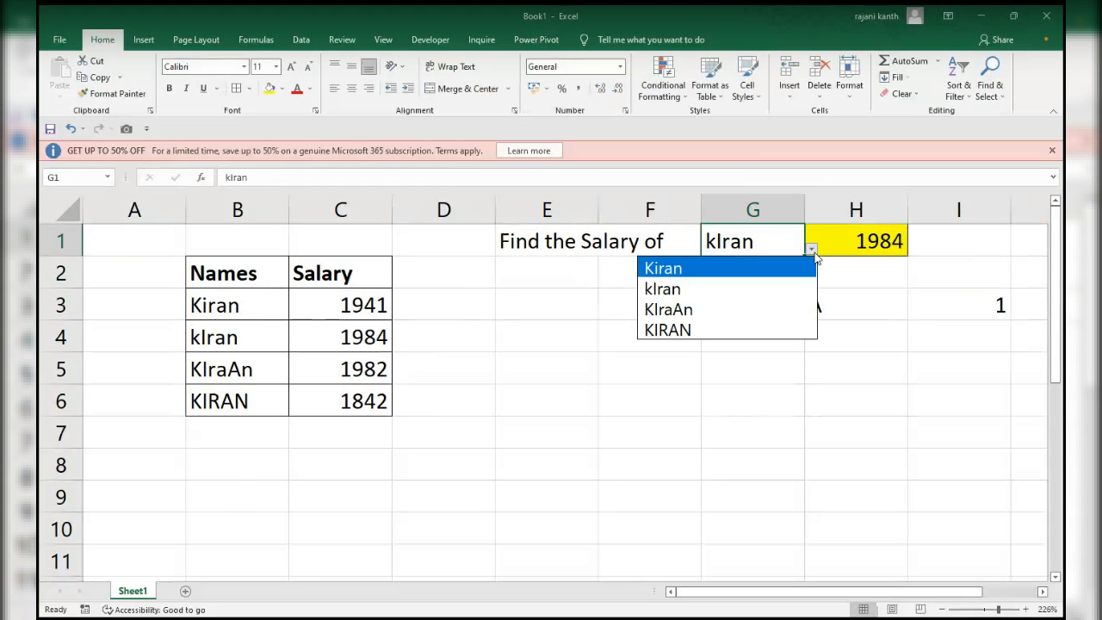
click(731, 309)
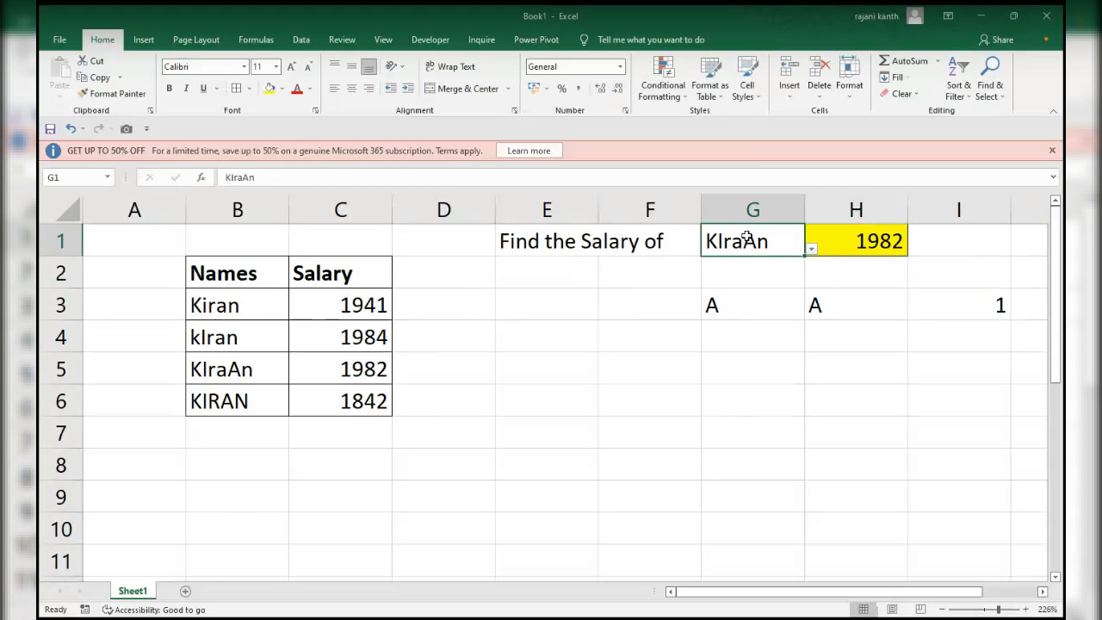
click(811, 250)
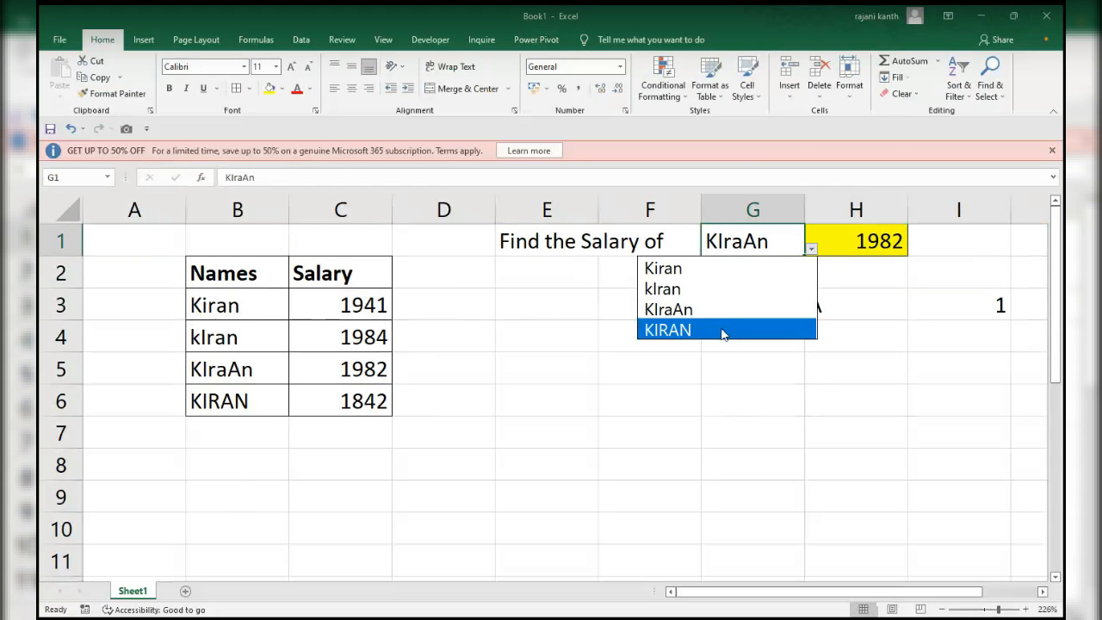
click(723, 329)
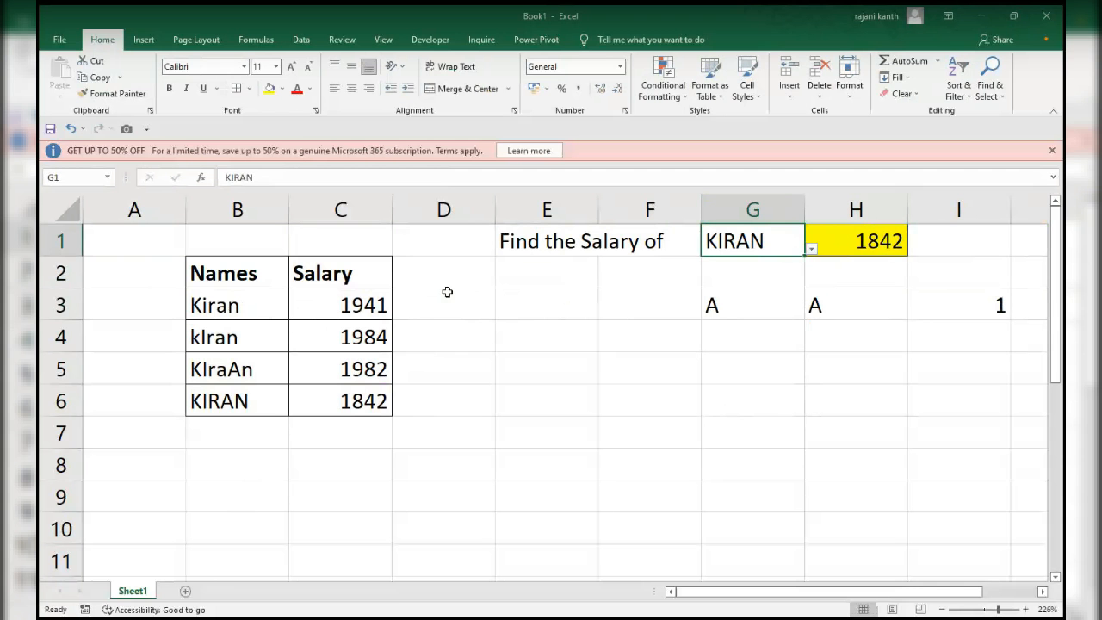
click(516, 306)
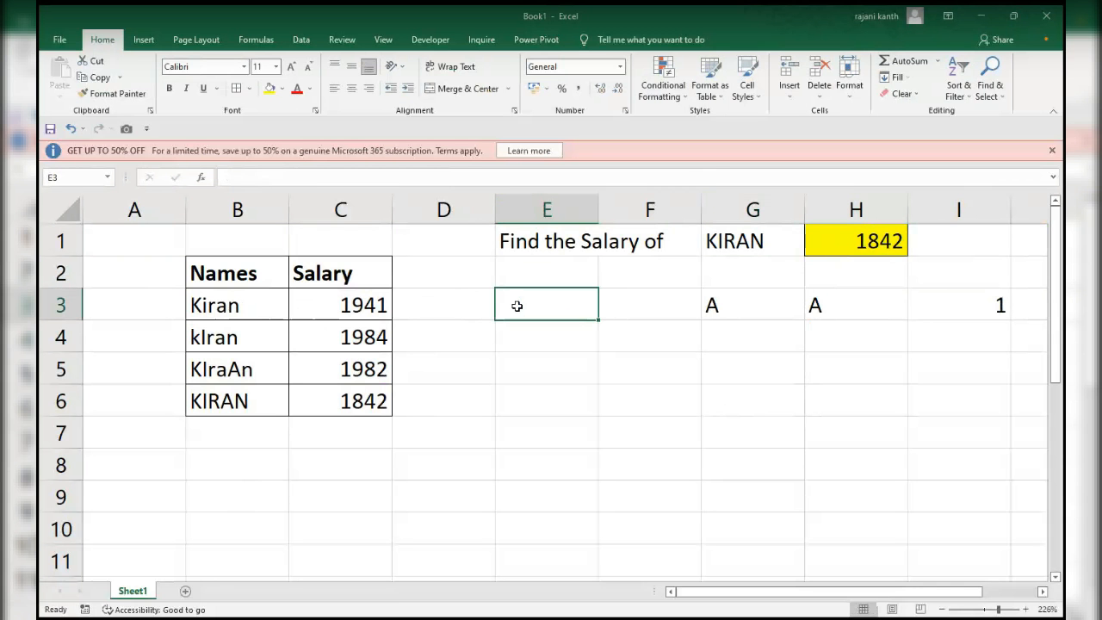
text(=e)
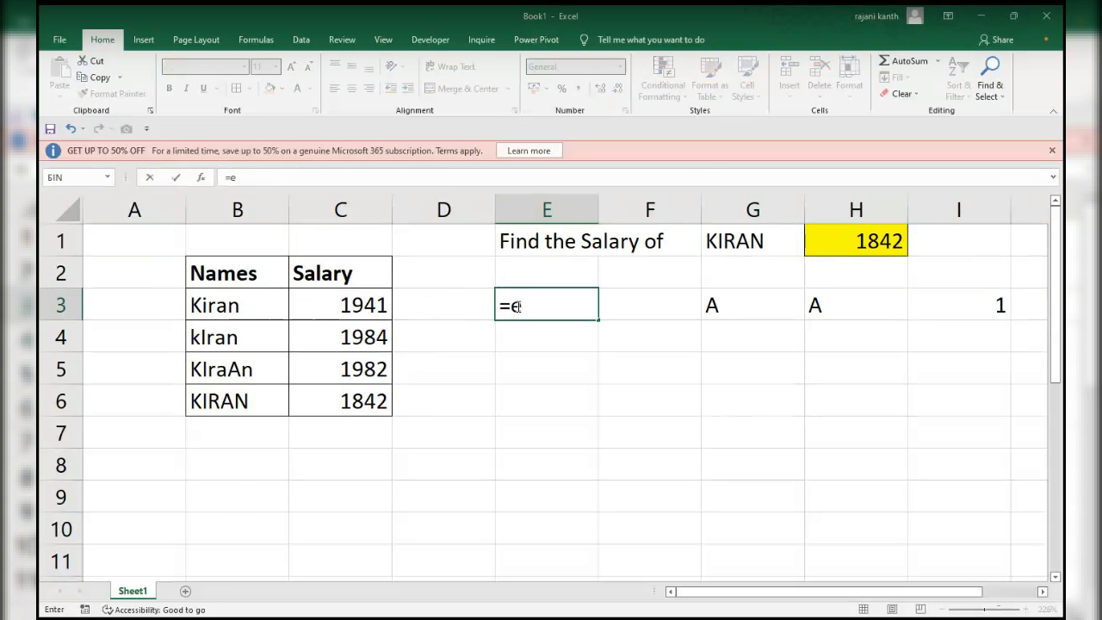
key(Escape)
Copy the range B3:C6 to E3:F6 and clear the pasted contents, keeping only the bordered cells
key(Left)
key(Left)
key(Left)
key(shift+Right)
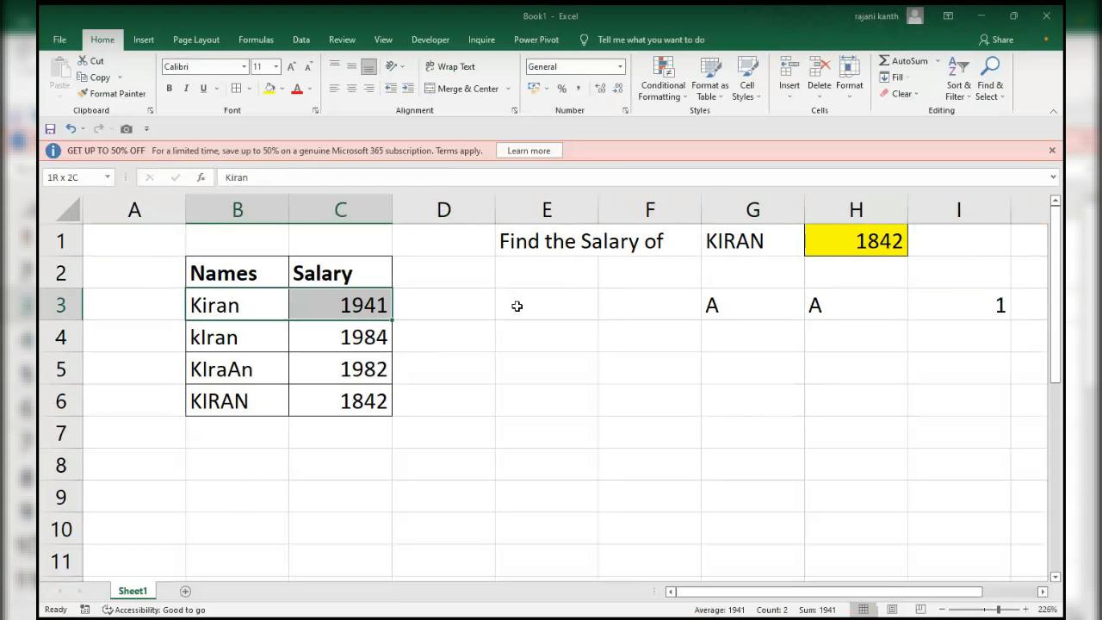
key(ctrl+shift+Down)
key(ctrl+c)
key(Right)
key(Right)
key(Right)
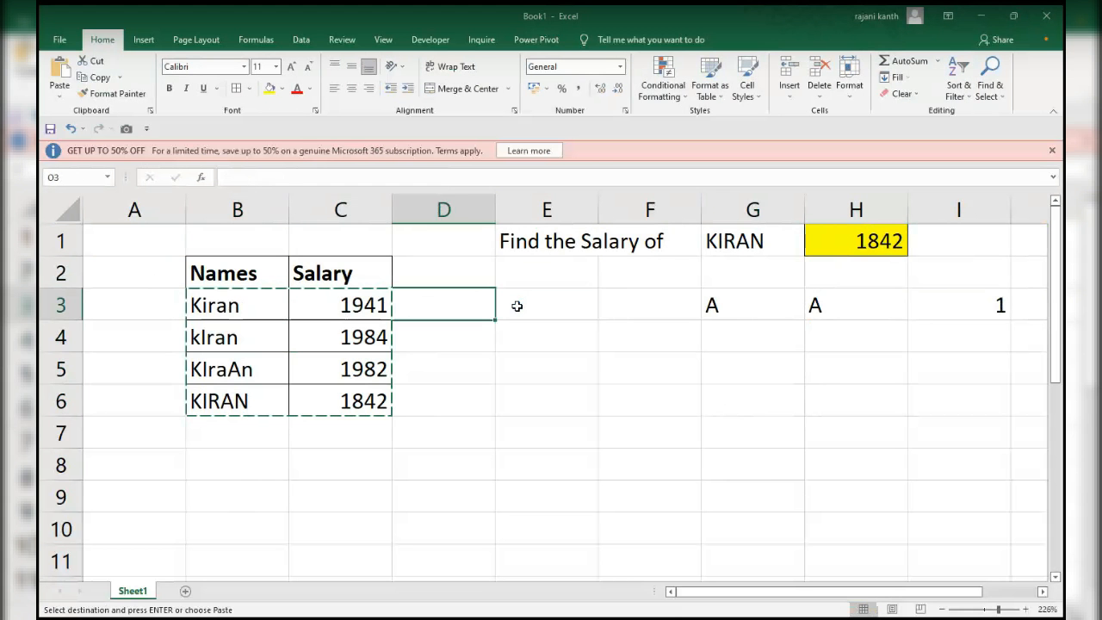
key(ctrl+v)
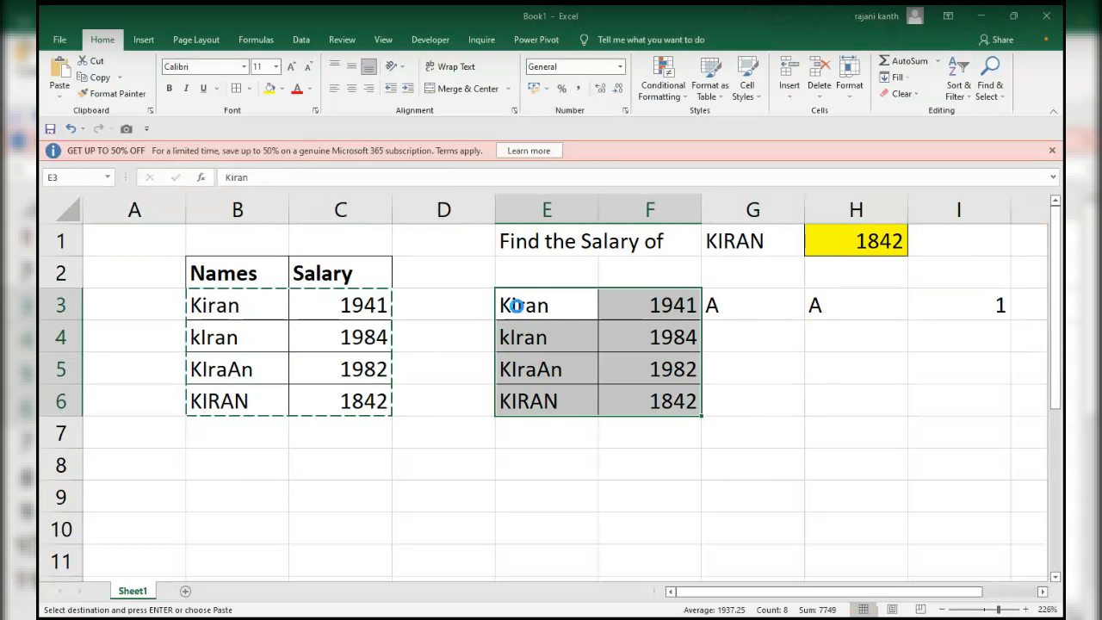
key(Delete)
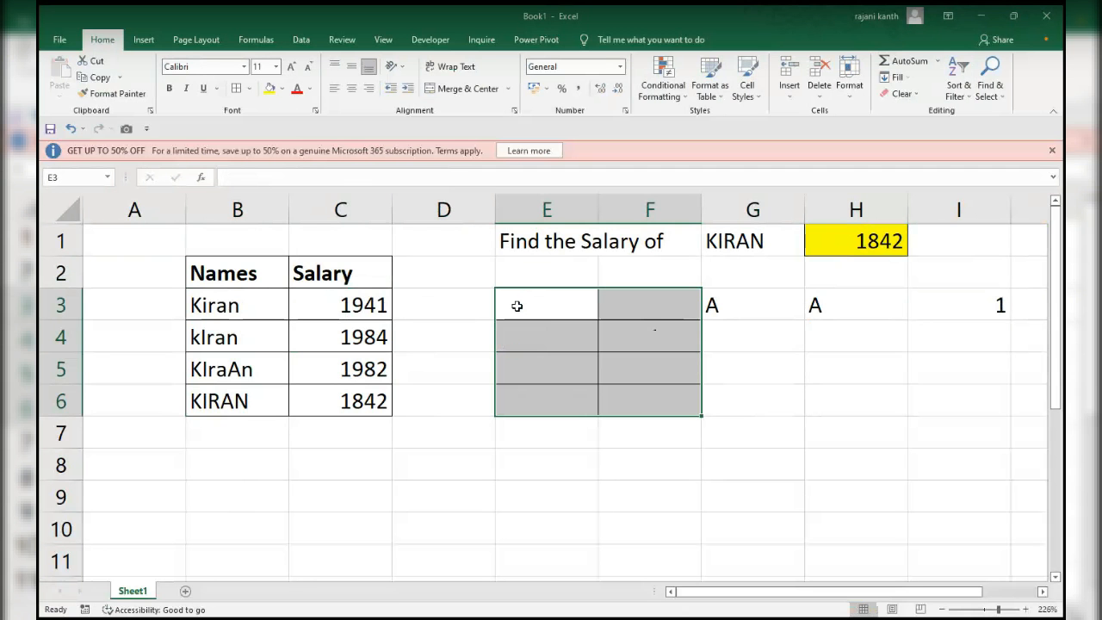
Start an EXACT formula in E3 with the absolute reference $G$1 as its first text argument
click(516, 306)
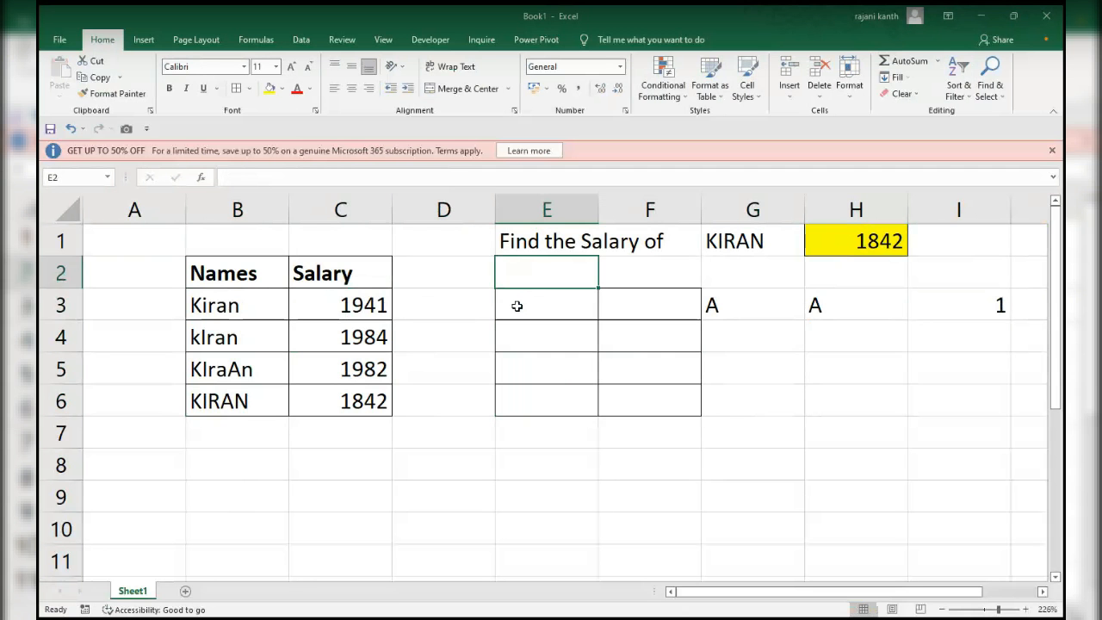
text(=exac)
key(Tab)
key(Up)
key(Up)
key(Right)
key(Right)
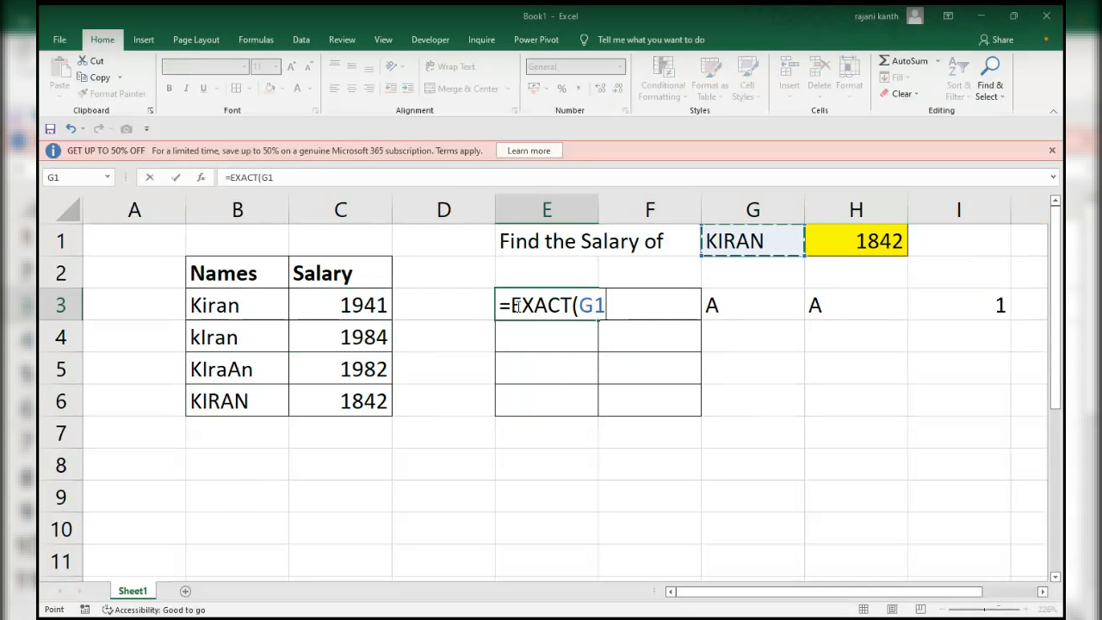
key(F4)
Complete the EXACT formula in E3 with the column-locked reference $B3 and fill it across E3:F6
text(,)
key(Left)
key(Left)
key(Left)
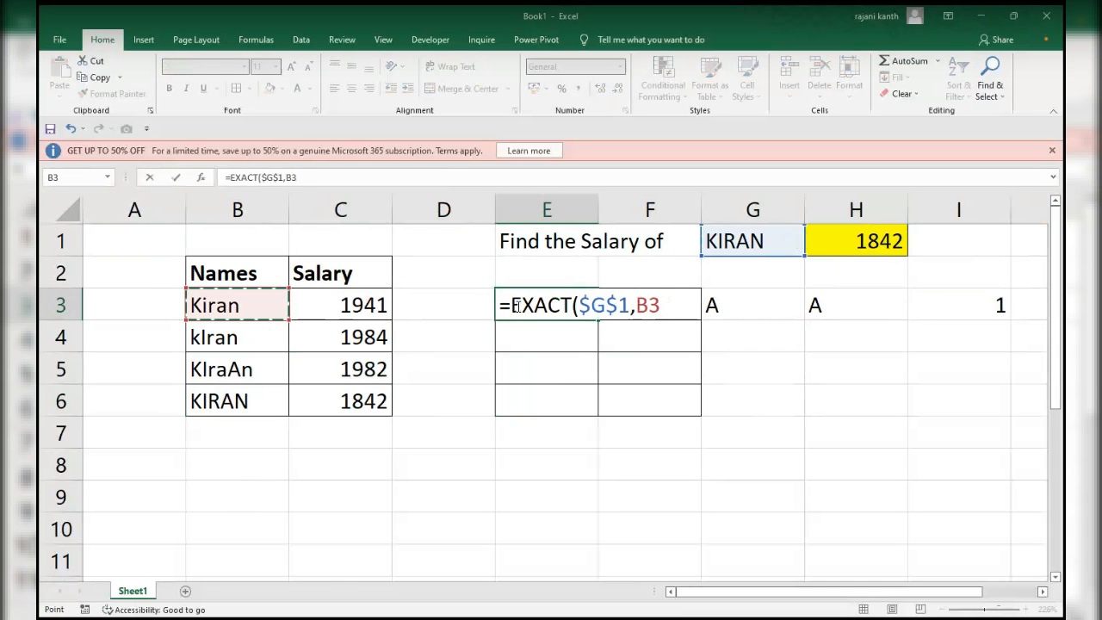
key(F4)
key(F4)
key(F4)
text())
key(ctrl+Return)
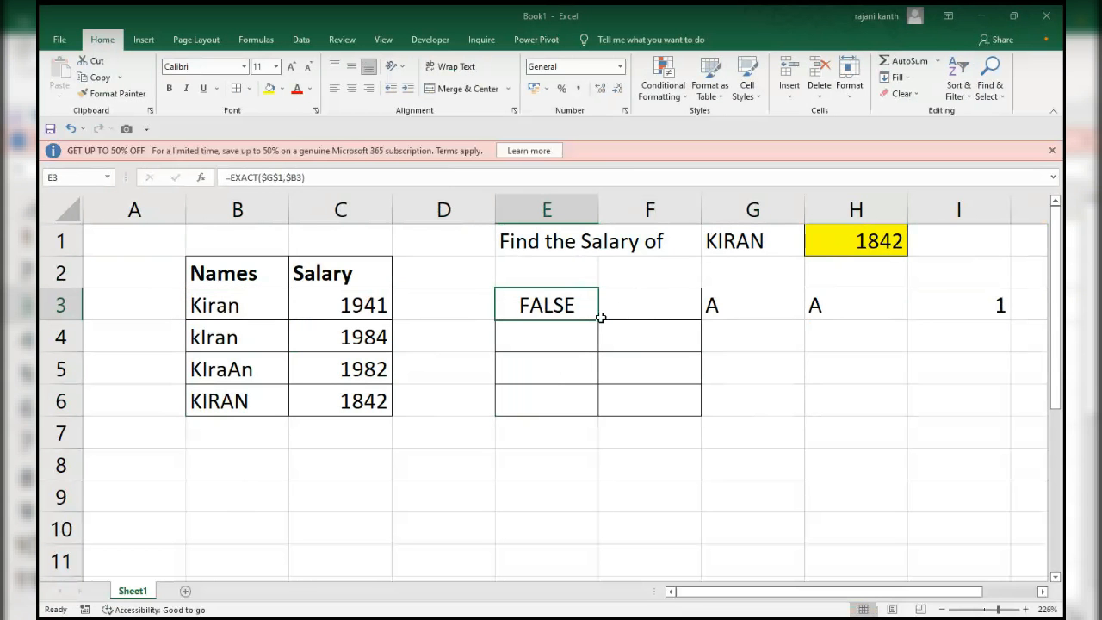
drag(598, 320, 701, 411)
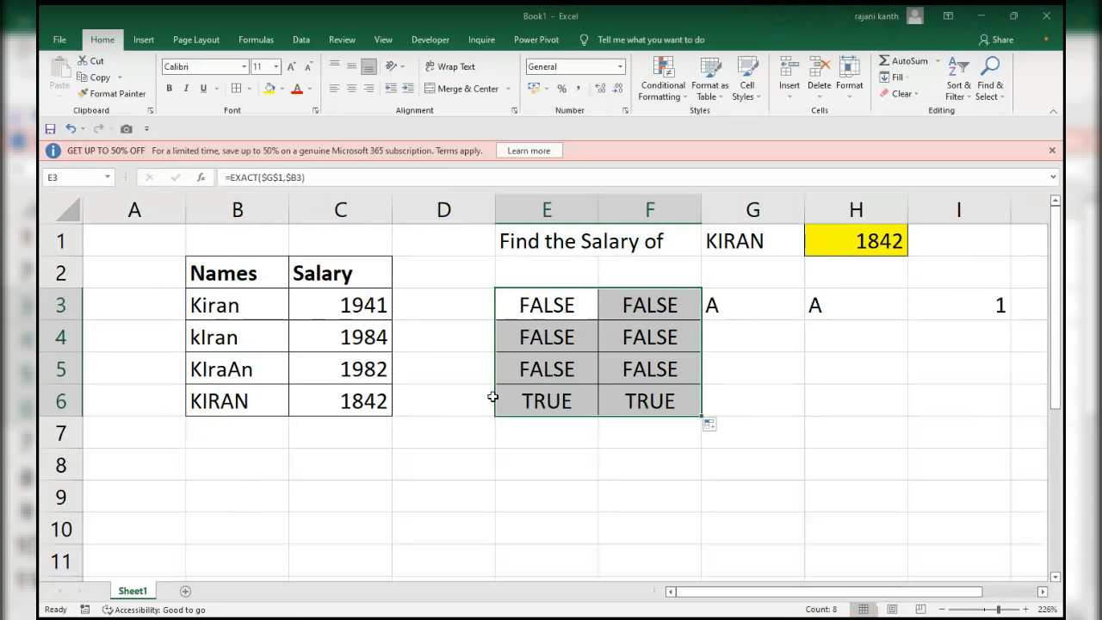
Choose the mixed-case spelling from B5 in G1 to test the EXACT comparison grid
click(774, 241)
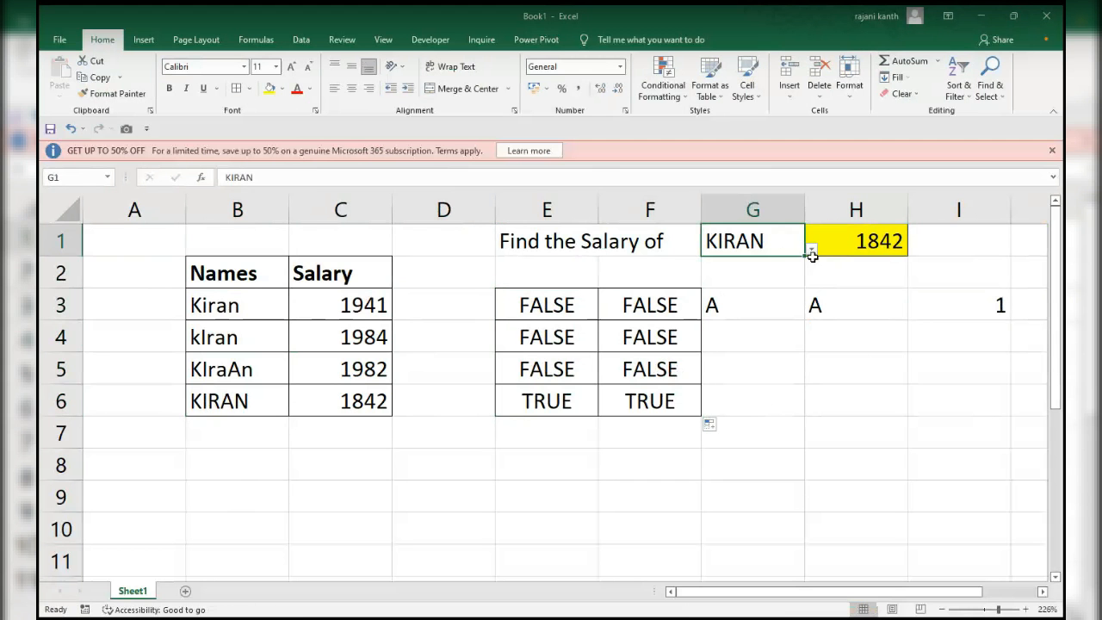
click(811, 249)
click(723, 310)
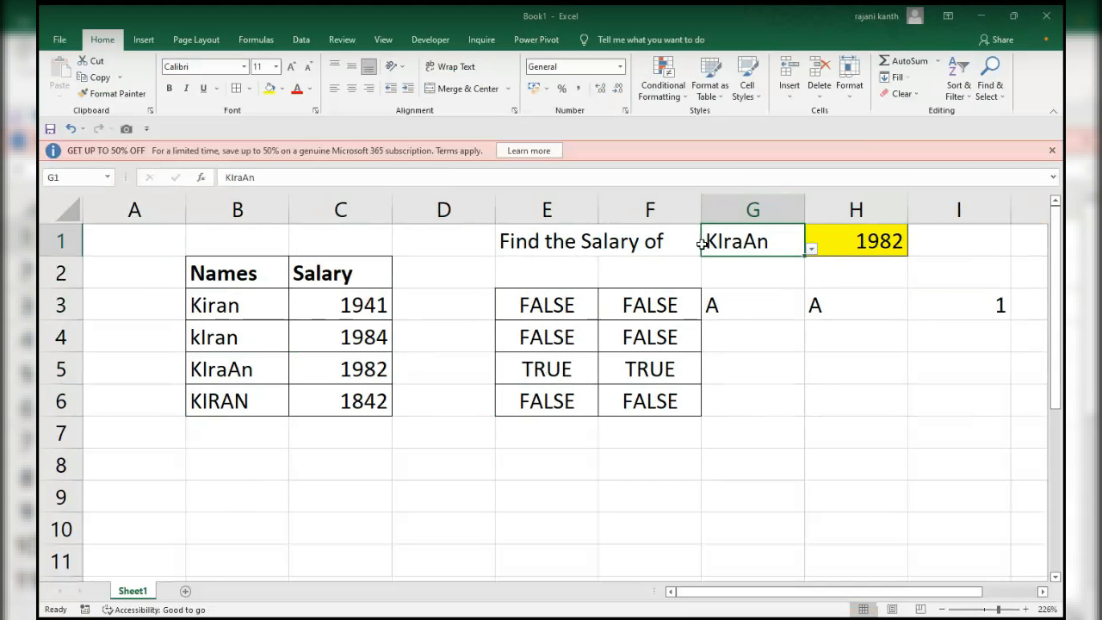
Copy the formula text =EXACT($G$1,$B3) from E3 and leave the cell's edit mode
click(561, 303)
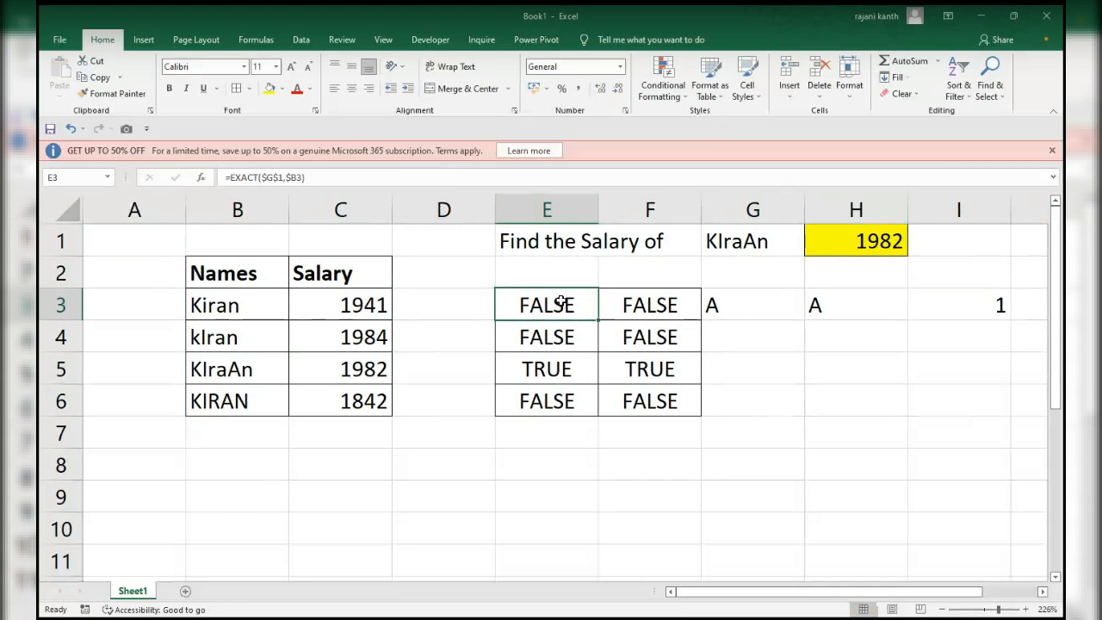
double_click(561, 303)
drag(684, 307, 498, 314)
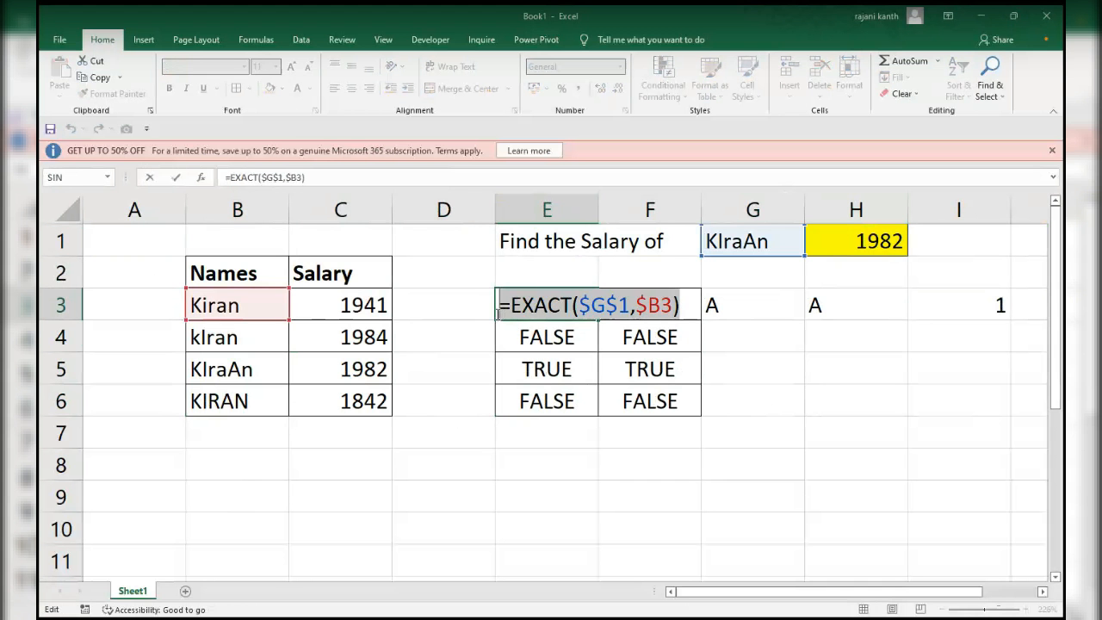
key(Escape)
Apply a formula-based conditional format to B3:C6 that marks the row matching G1 with yellow fill and bold text
drag(215, 305, 353, 395)
key(alt)
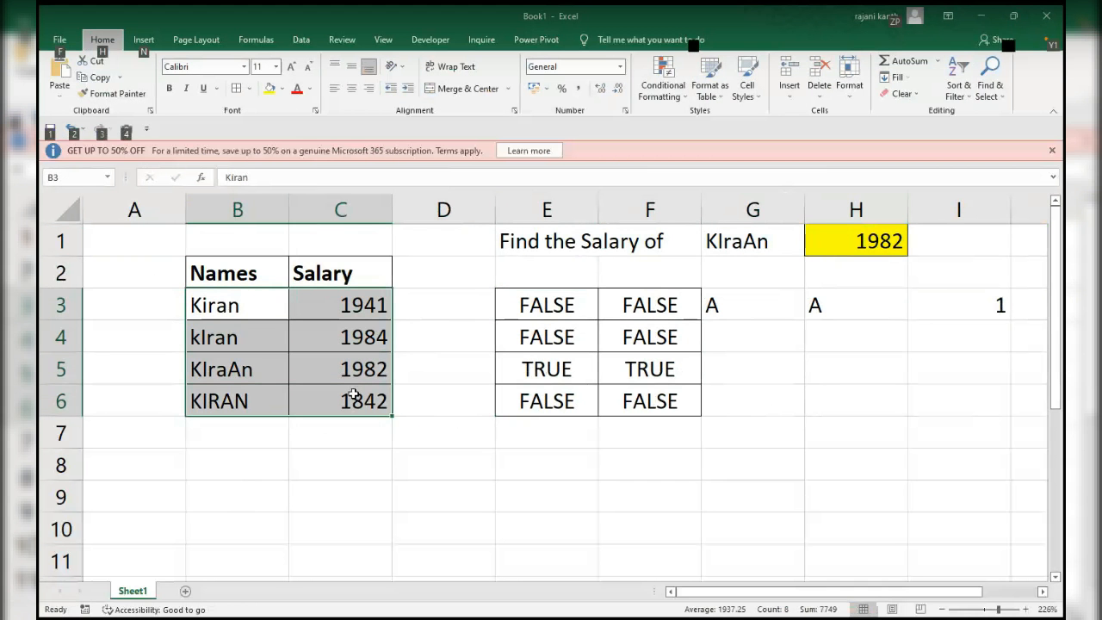
key(h)
key(b)
key(Escape)
key(Escape)
key(Escape)
key(alt)
key(h)
key(b)
key(m)
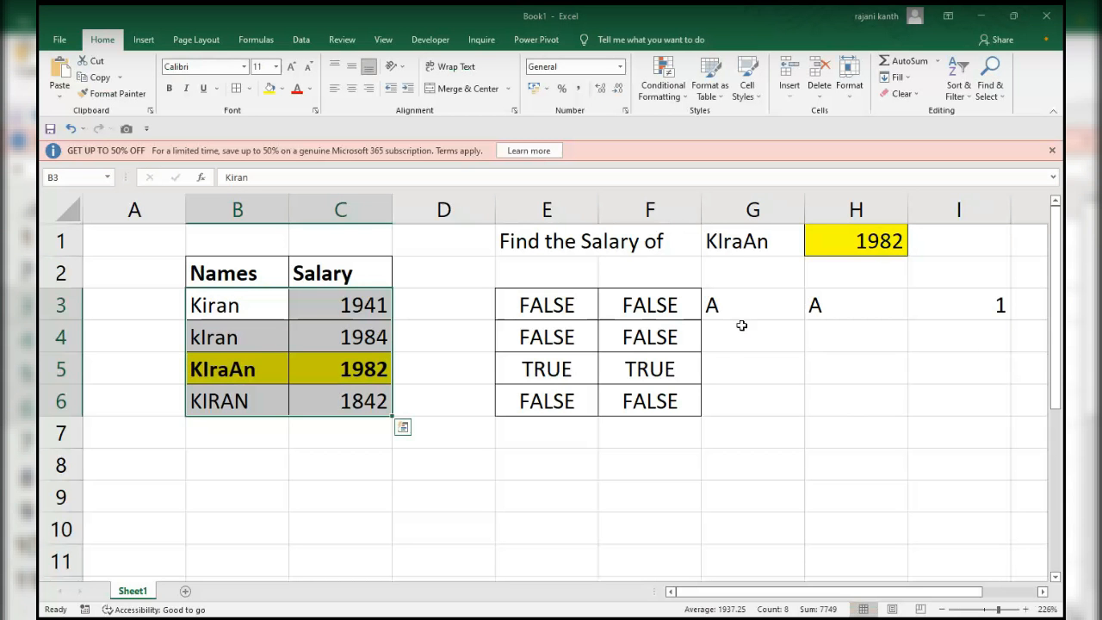
Test the row highlighting by choosing the all-caps spelling from B6 and then the spelling from B4 in G1
click(777, 241)
click(812, 248)
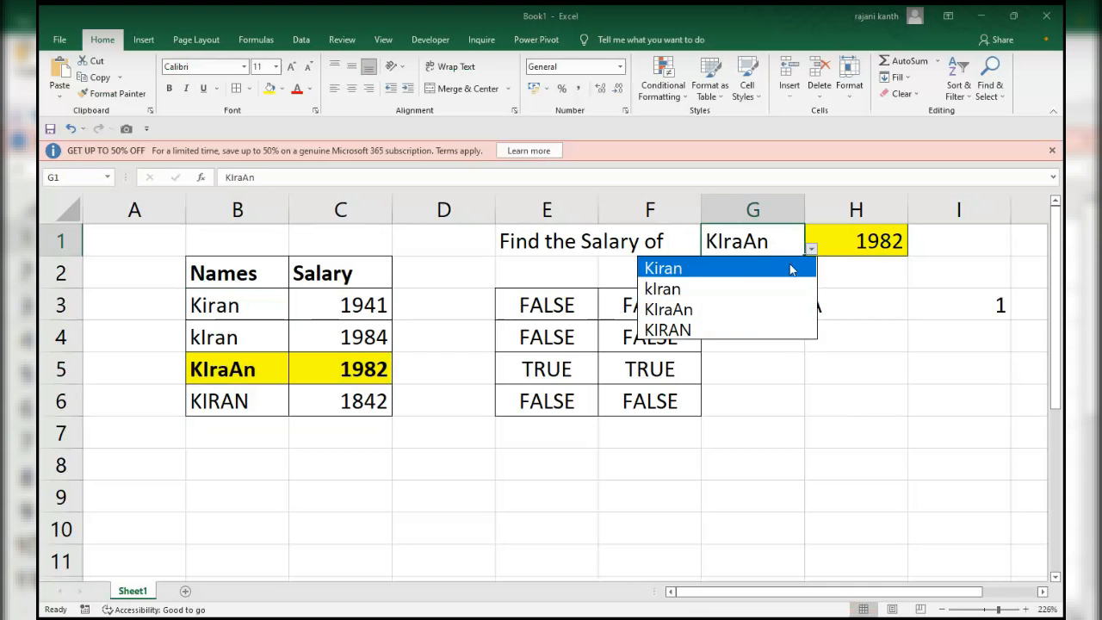
click(726, 329)
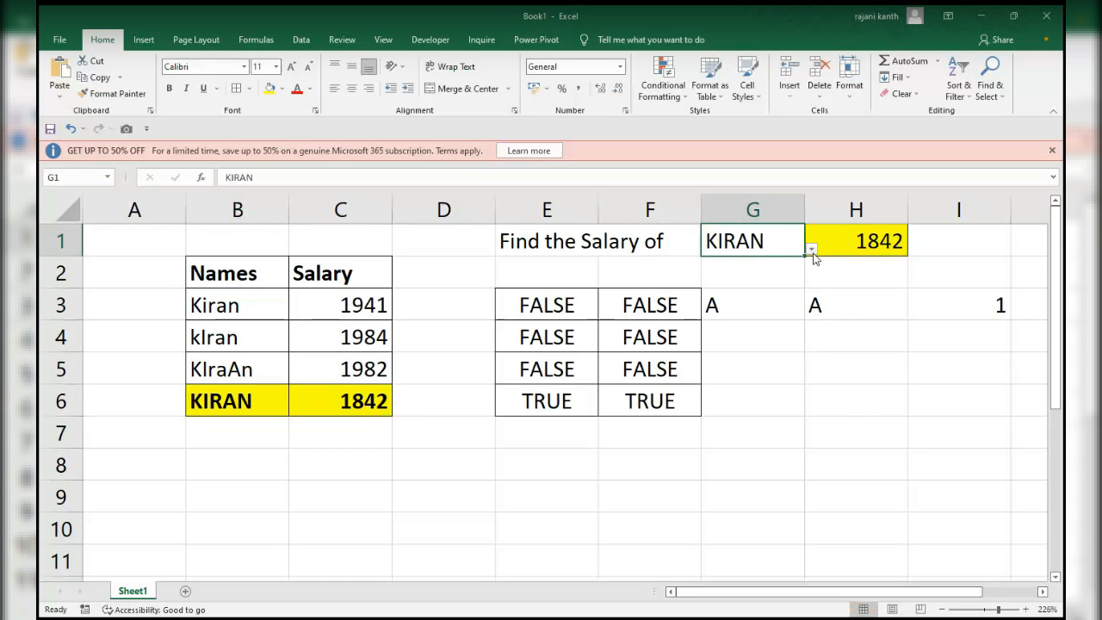
click(811, 248)
click(728, 293)
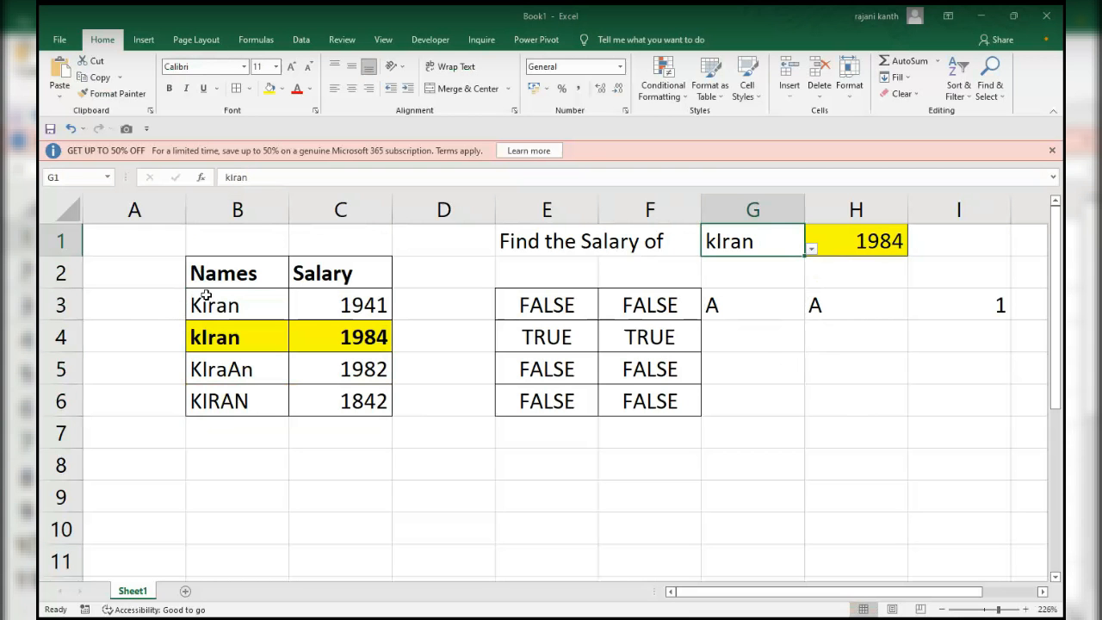
click(229, 427)
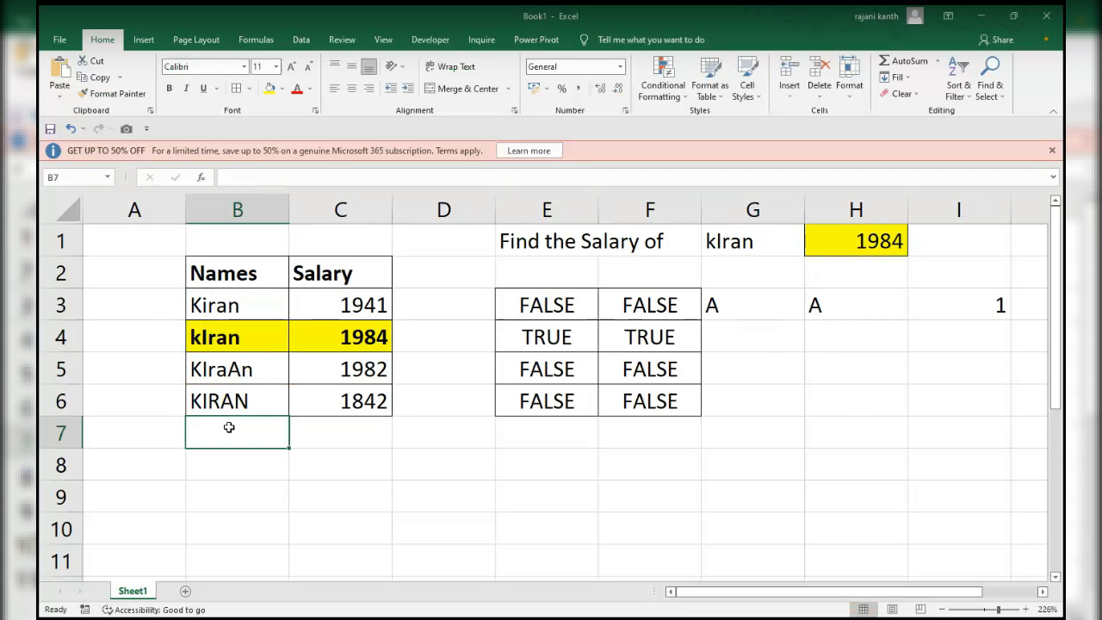
text(=inde)
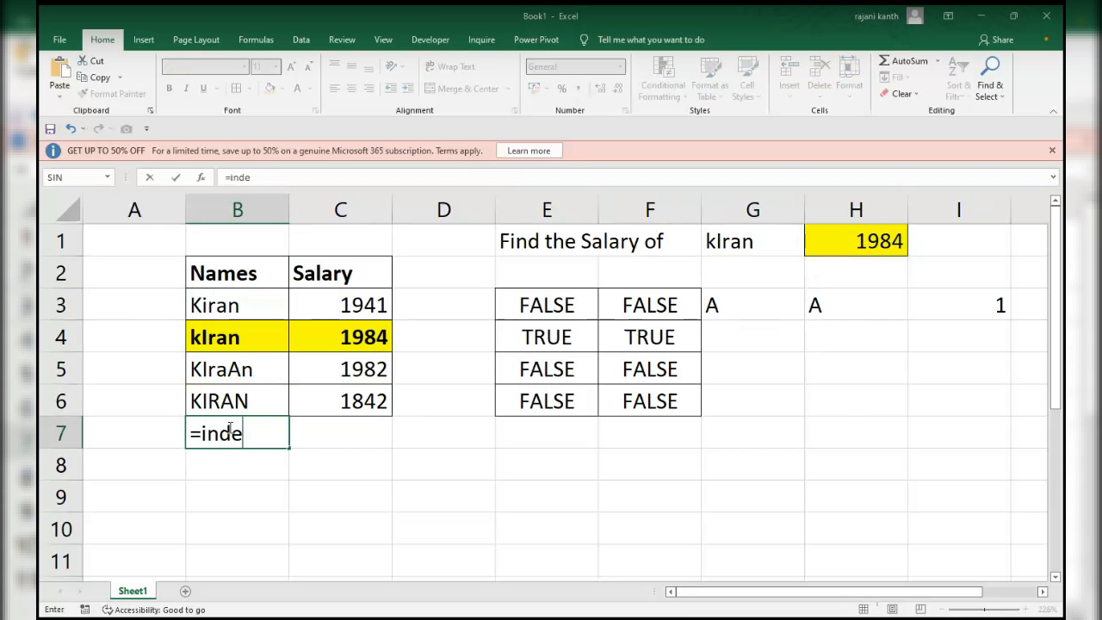
key(Escape)
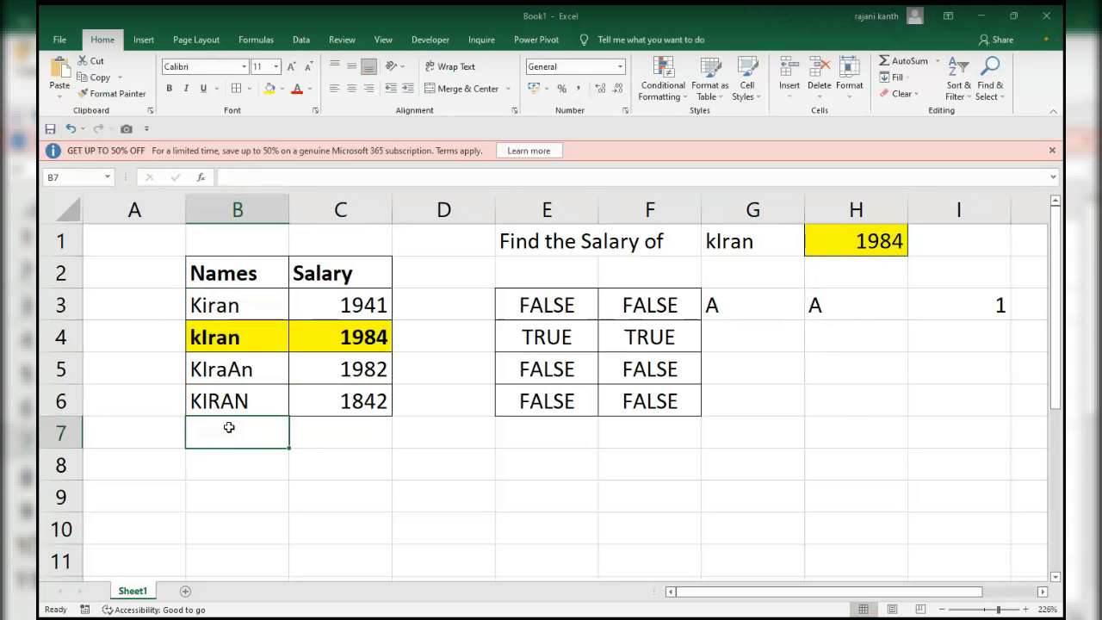
Start an INDEX formula in B7 with the absolute names range $B$3:$B$6 as its array
text(=index)
key(Tab)
key(Up)
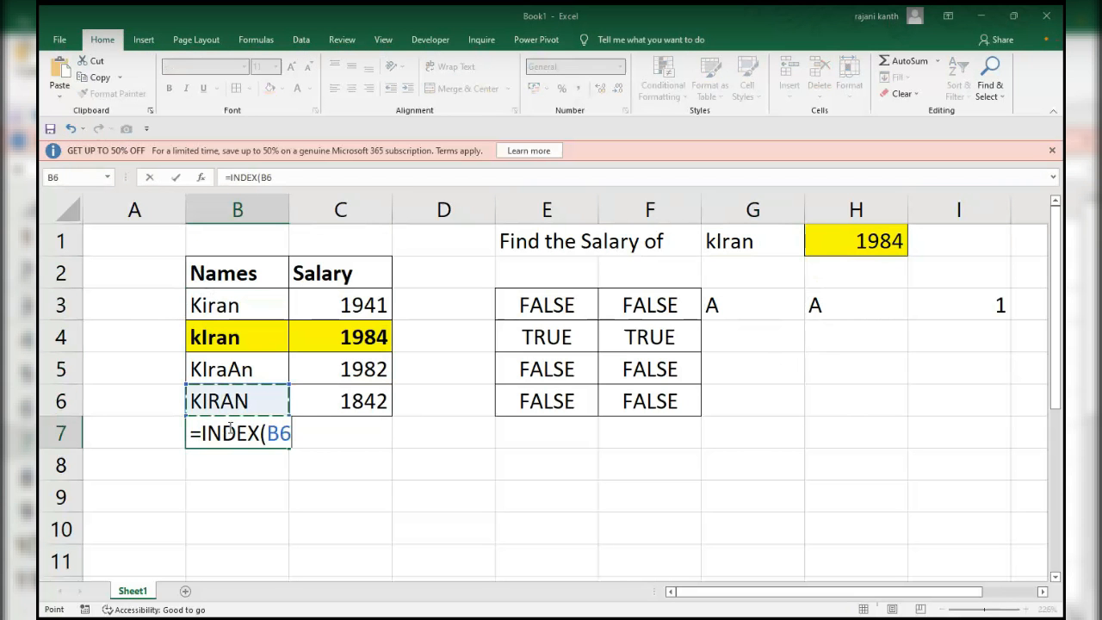
key(shift+Up)
key(shift+Up)
key(shift+Up)
key(F4)
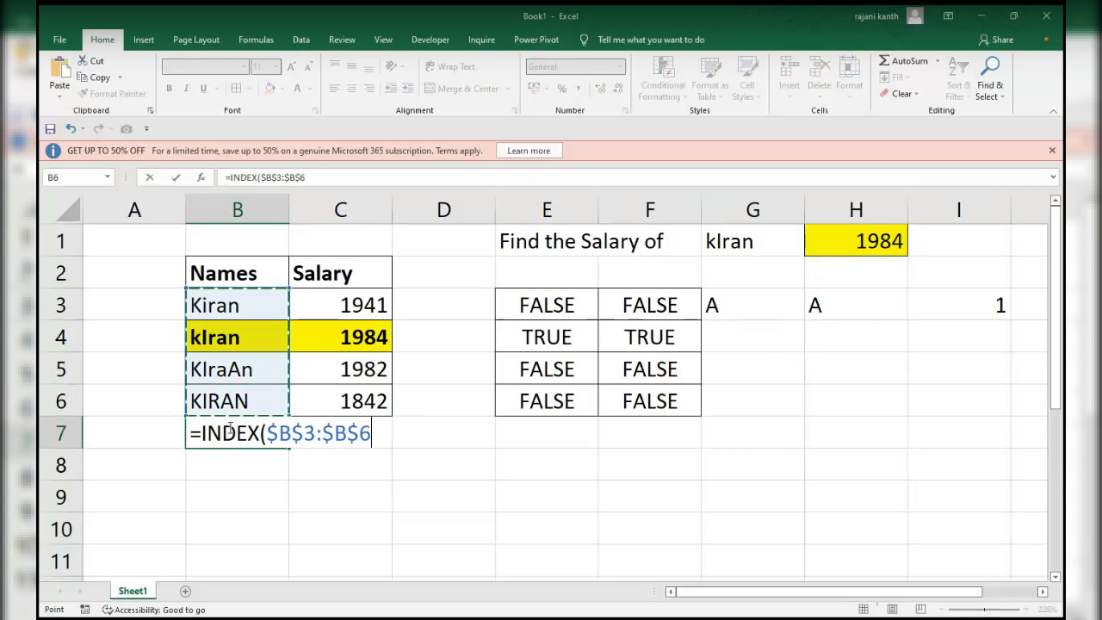
Add RANDBETWEEN(1,$B$3:$B$6) as INDEX's row number and enter the formula in B7
text(,ran)
key(Down)
key(Tab)
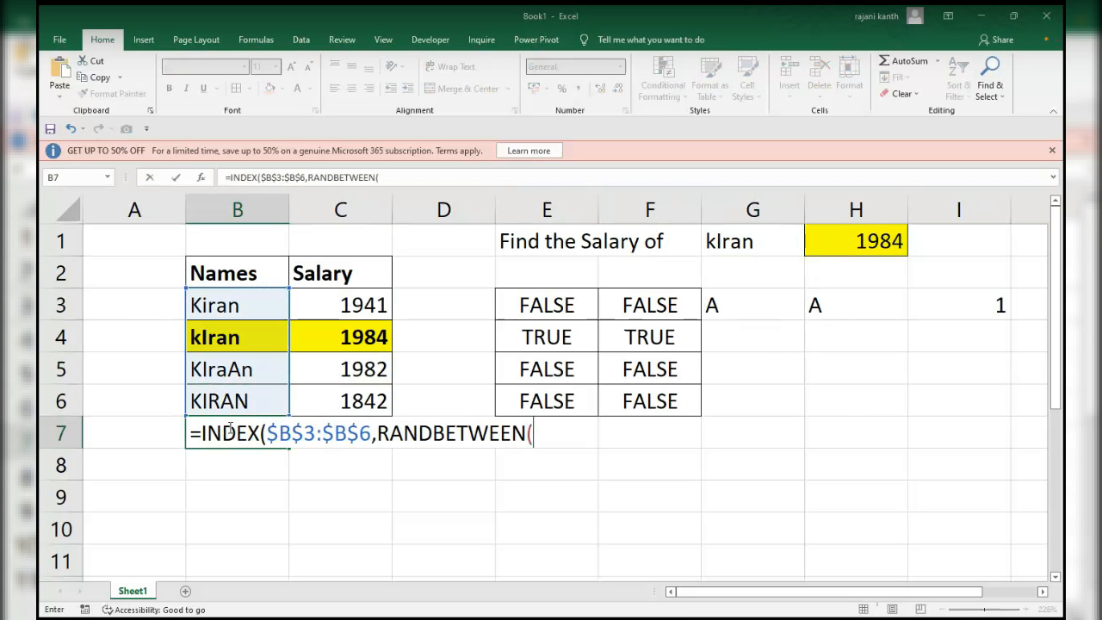
text(1,)
drag(233, 301, 237, 403)
key(F4)
text()))
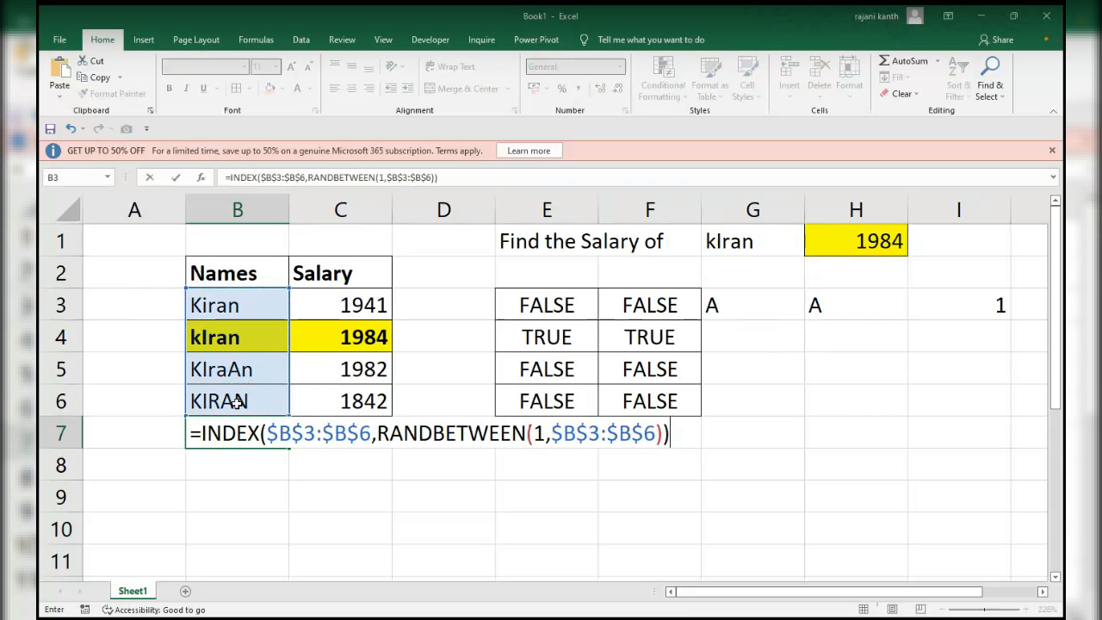
key(ctrl+Return)
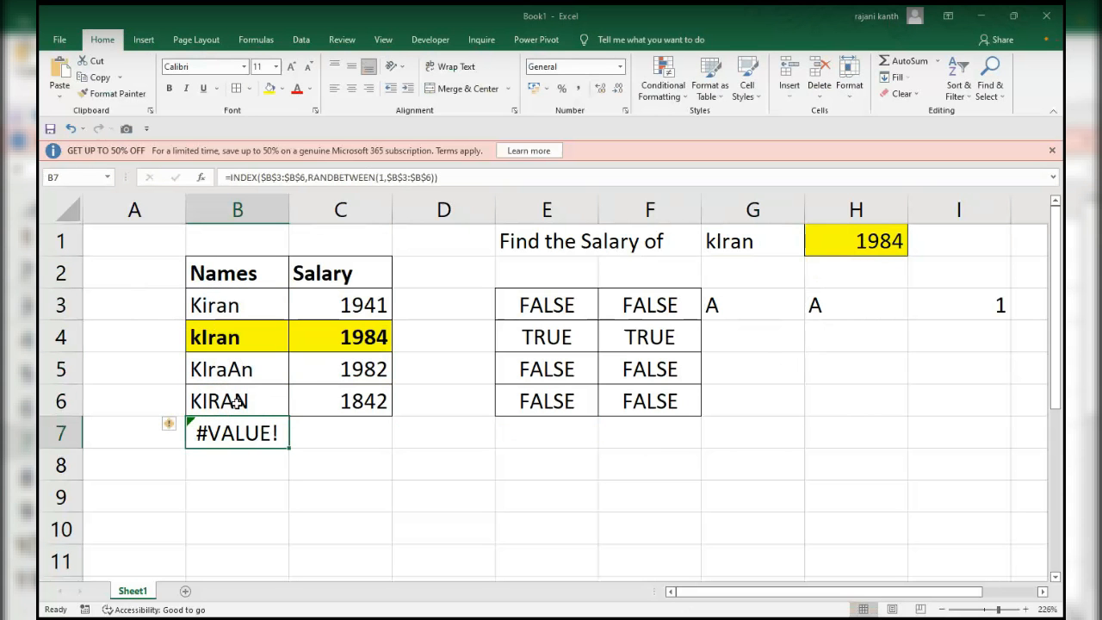
Replace RANDBETWEEN's upper bound in B7 with 4, making the formula =INDEX($B$3:$B$6,RANDBETWEEN(1,4))
key(F2)
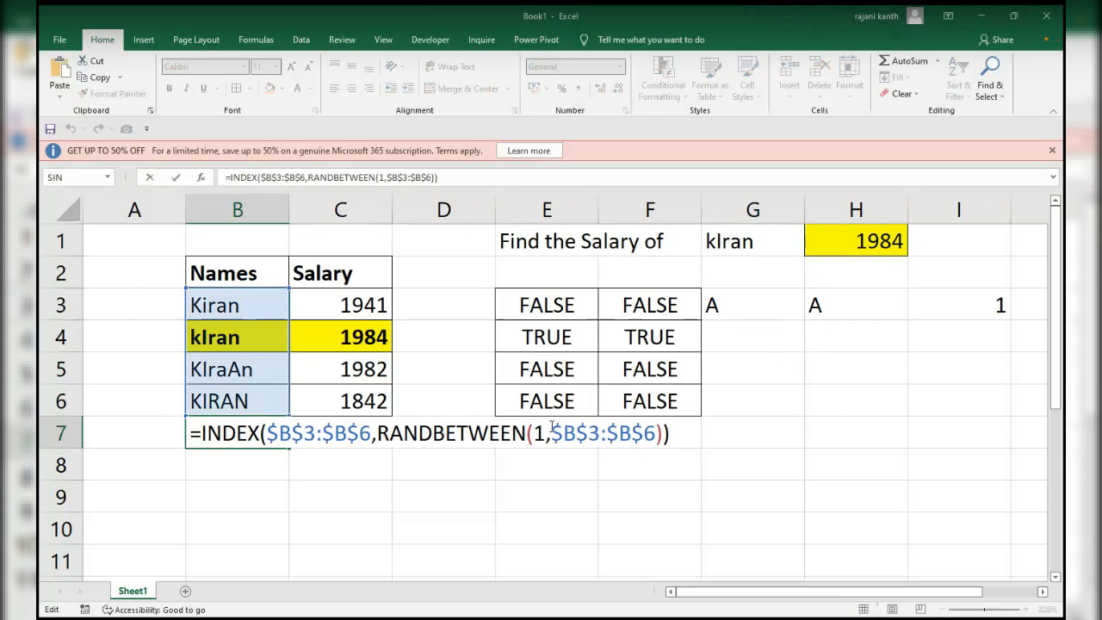
drag(553, 426, 652, 428)
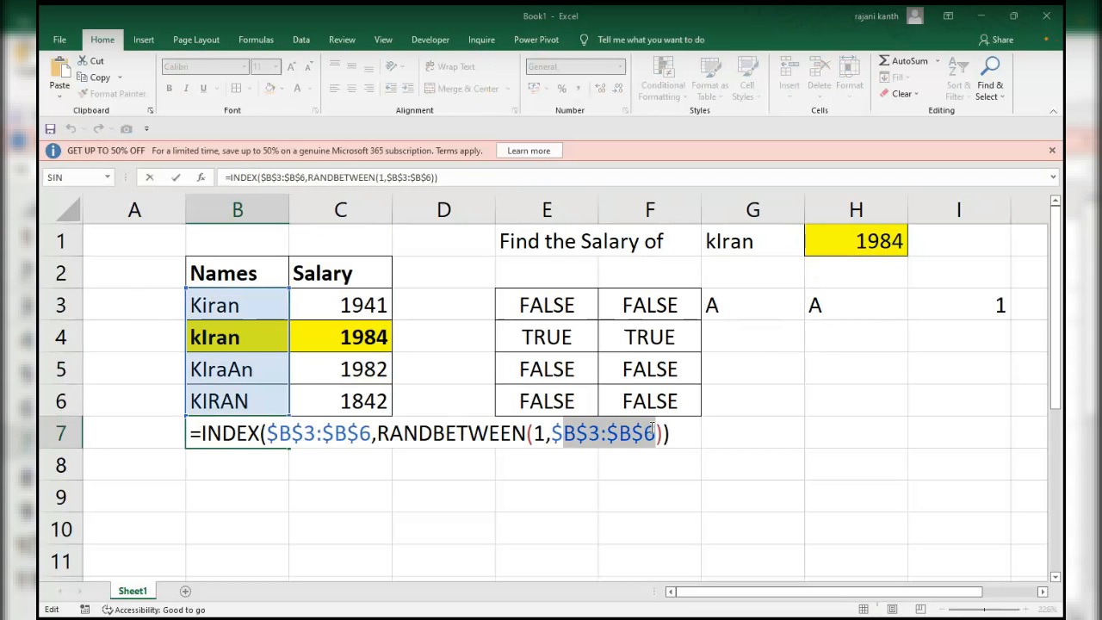
key(BackSpace)
key(BackSpace)
text(4)
key(ctrl+Return)
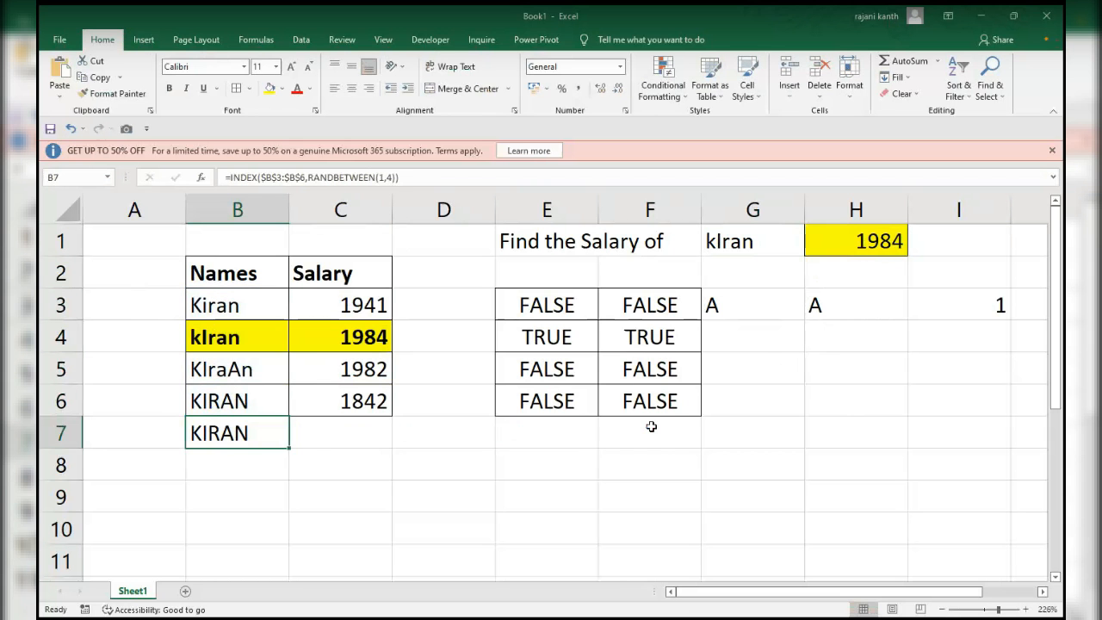
Fill the random-name formula from B7 down to B20 and replace the formulas in that range with their values
drag(291, 448, 284, 552)
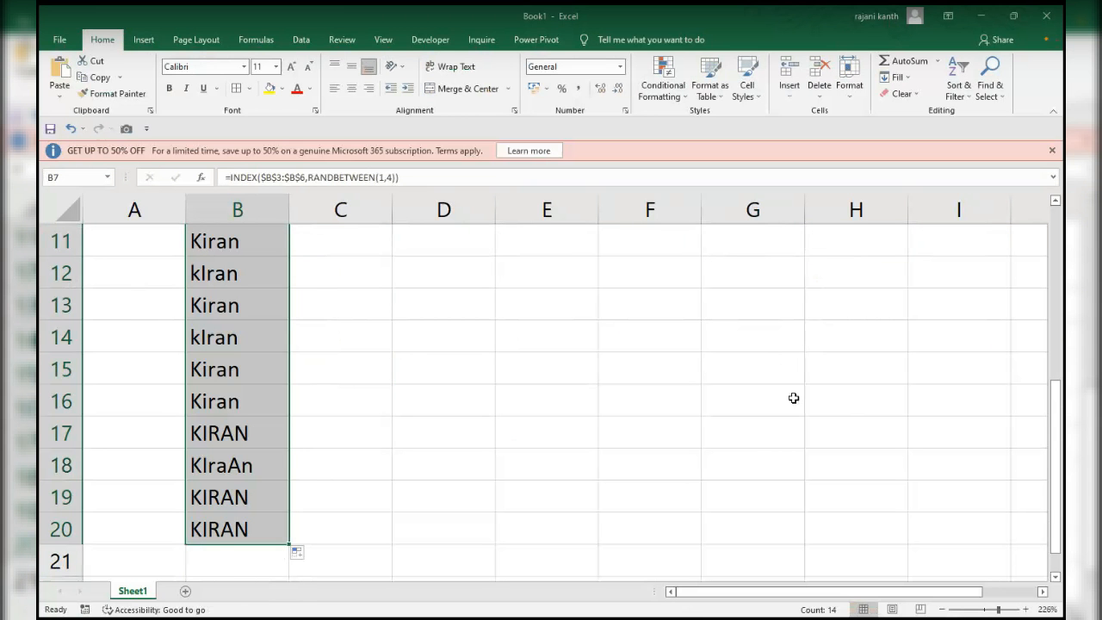
key(ctrl+c)
key(ctrl+alt+v)
key(v)
key(Return)
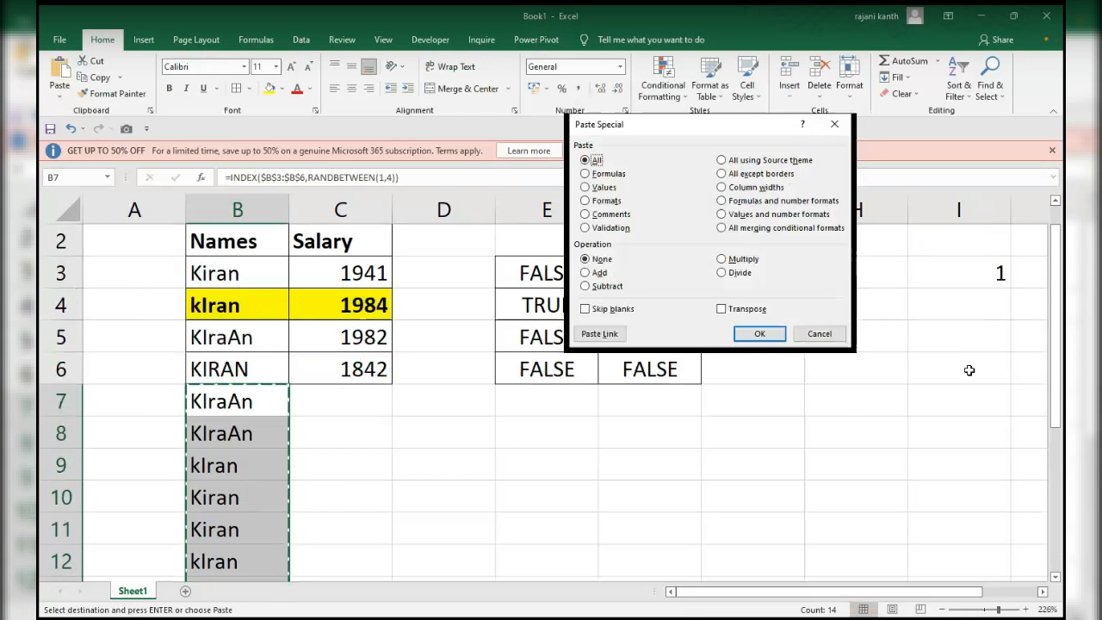
key(Escape)
drag(1055, 331, 1055, 301)
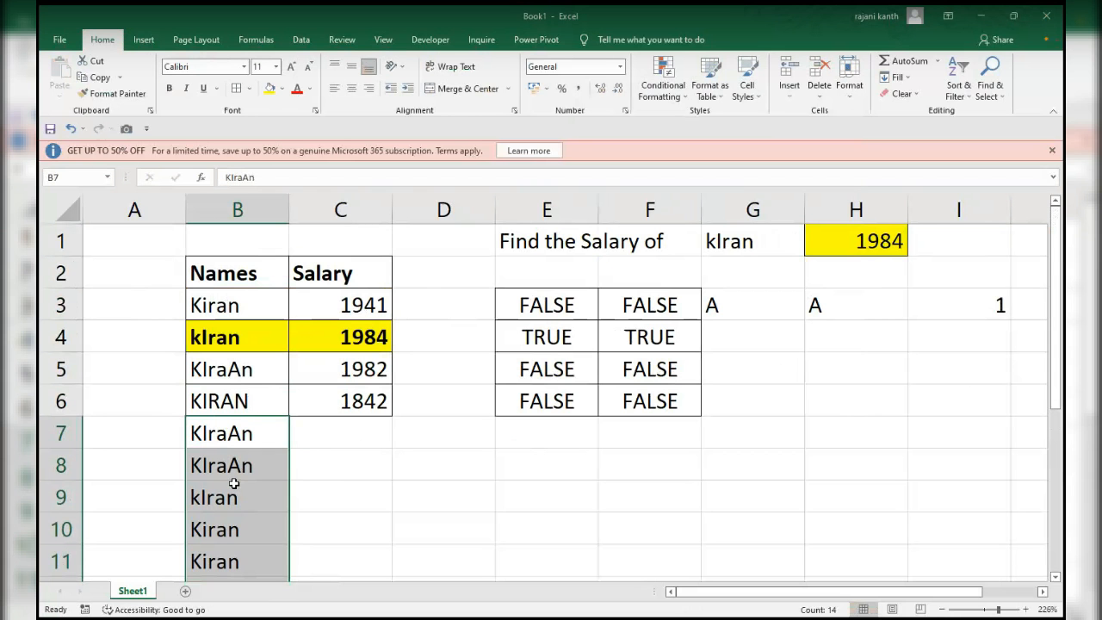
Choose the spelling from B5 in the G1 lookup list
click(784, 239)
click(811, 251)
click(729, 312)
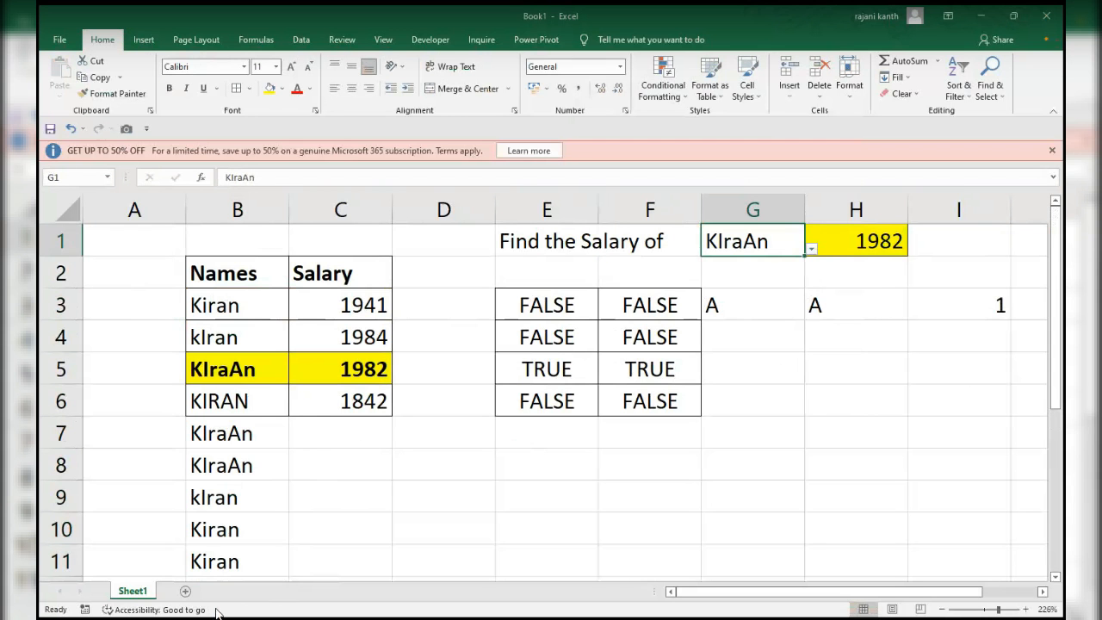
Start a COUNTIF formula in G2 with the absolute names range $B$3:$B$20 as its range
click(739, 272)
text(=count)
key(Tab)
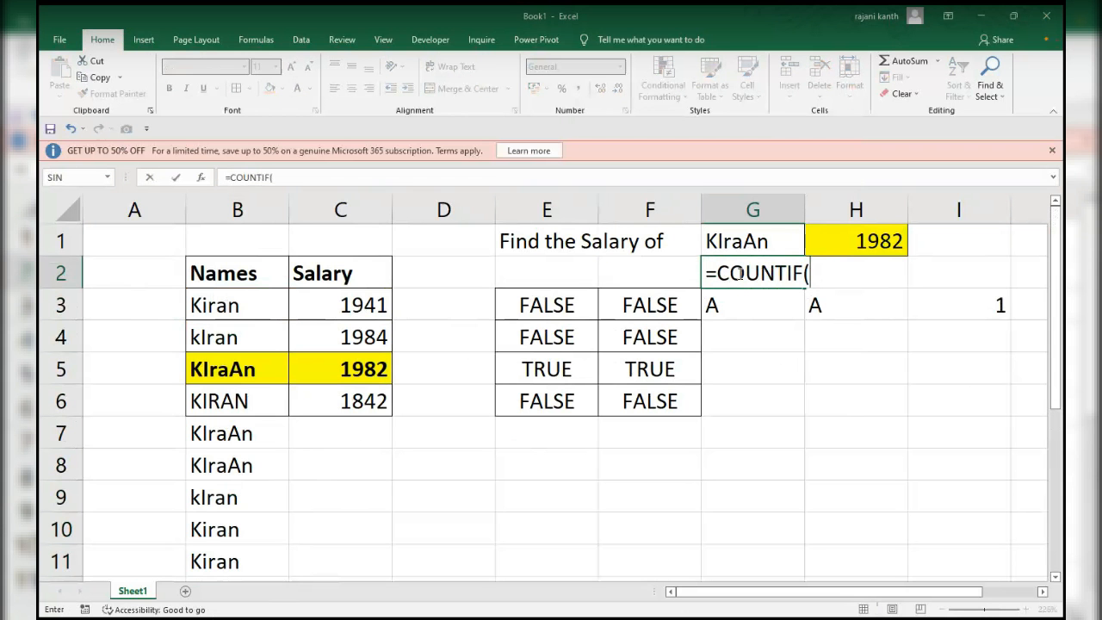
key(Up)
key(Left)
key(Left)
key(Left)
key(Left)
key(Left)
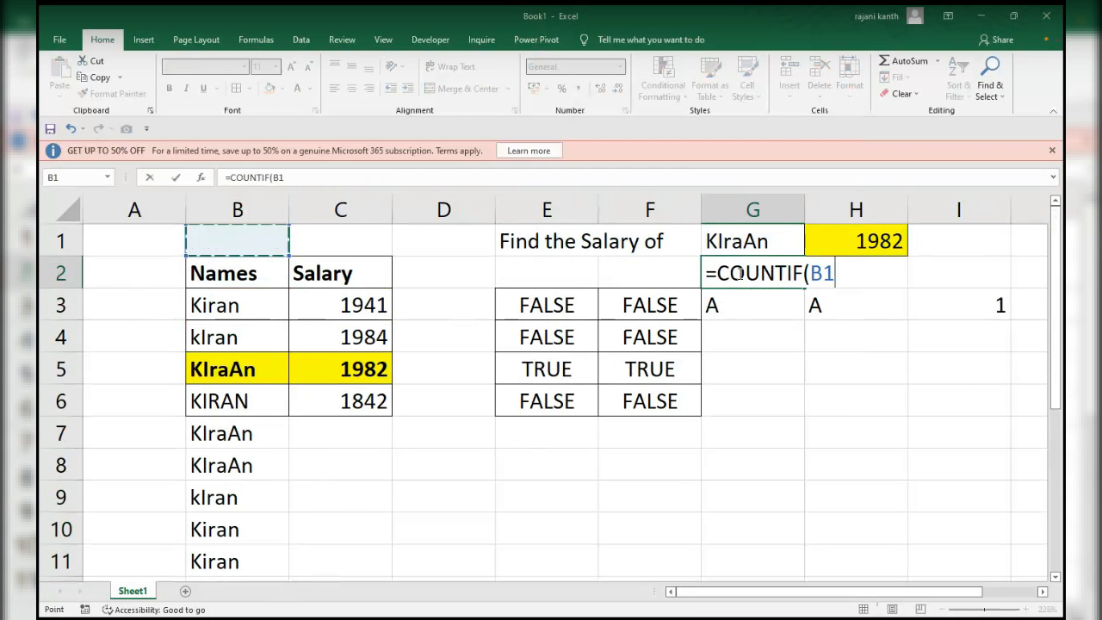
key(Down)
key(Down)
key(ctrl+shift+Down)
key(F4)
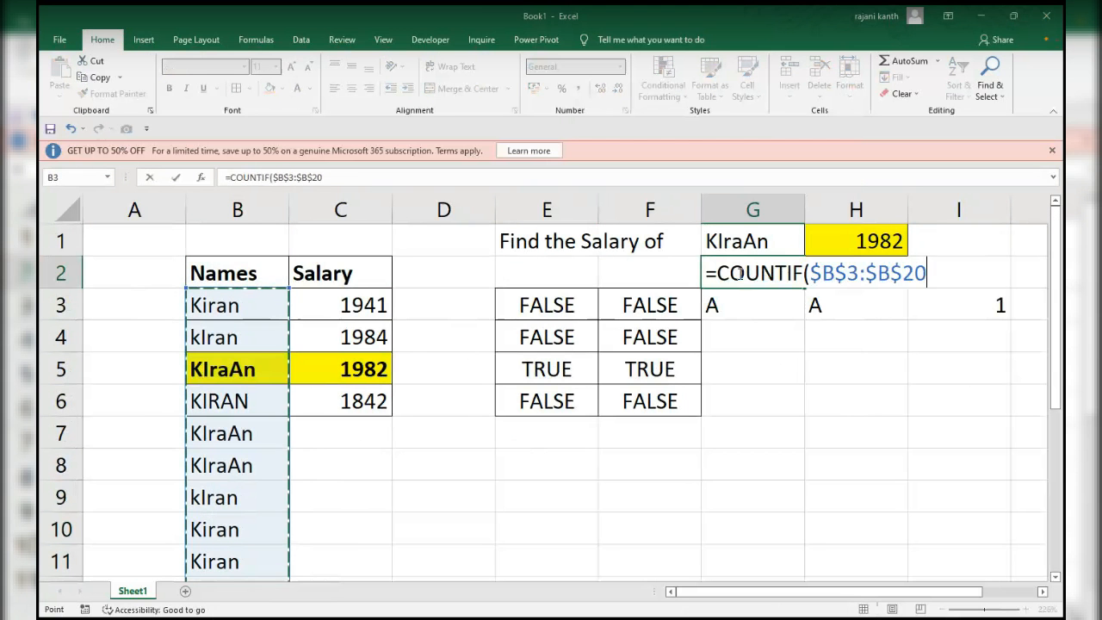
Use G1 as COUNTIF's criterion and enter the formula in G2
text(,)
key(Up)
text())
key(Return)
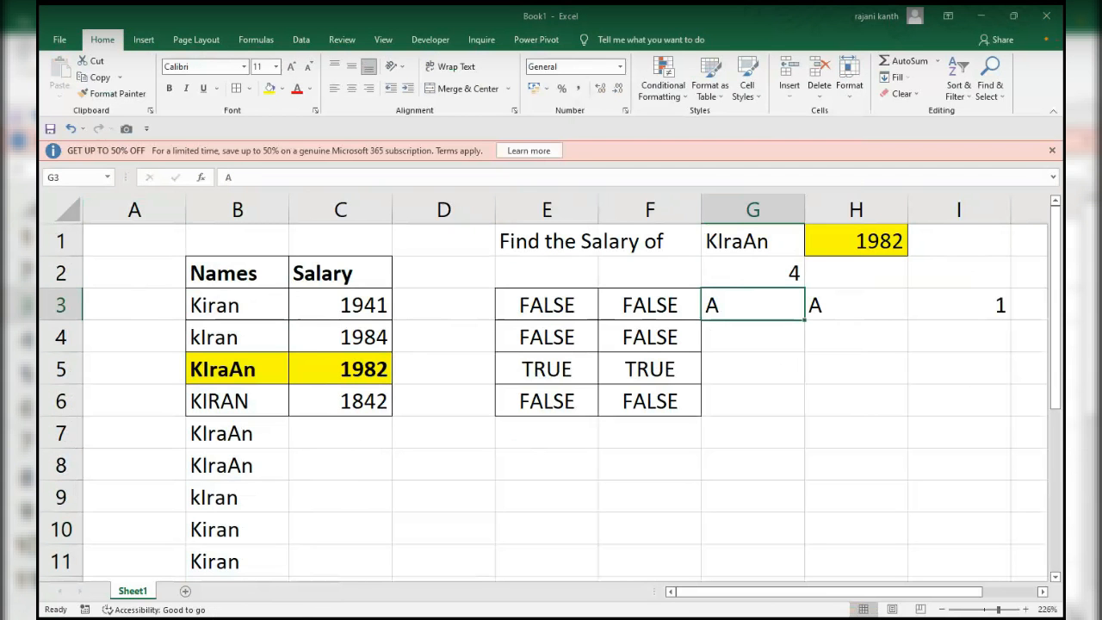
click(605, 558)
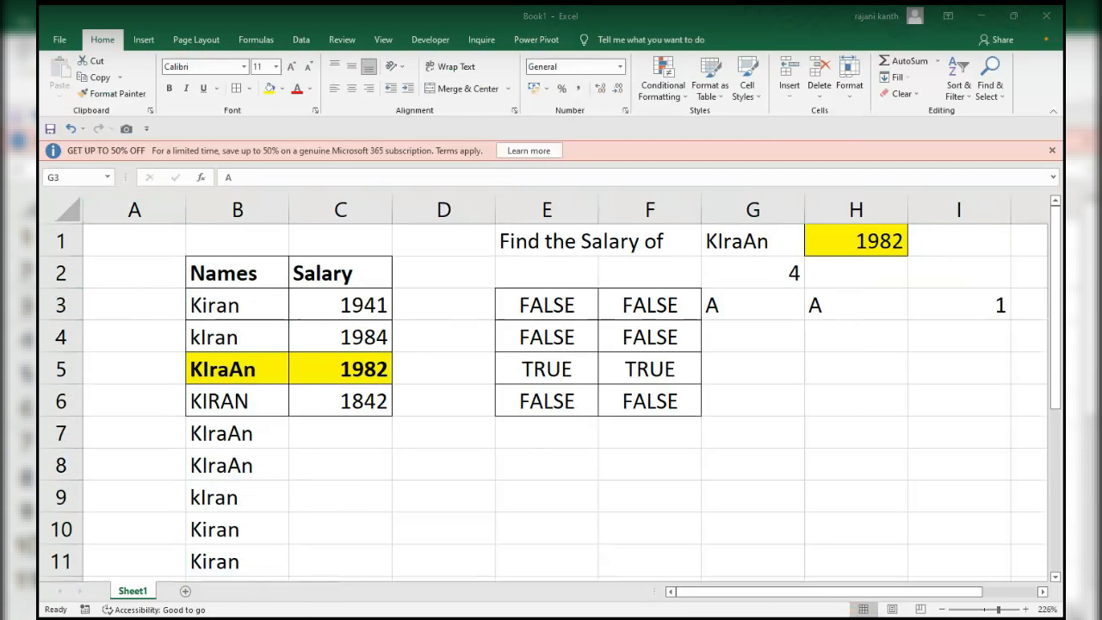